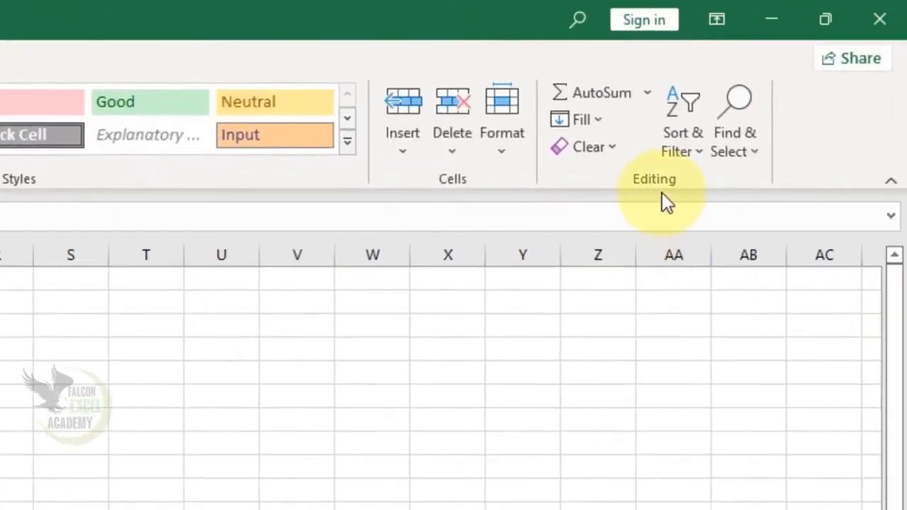
key("alt+n")
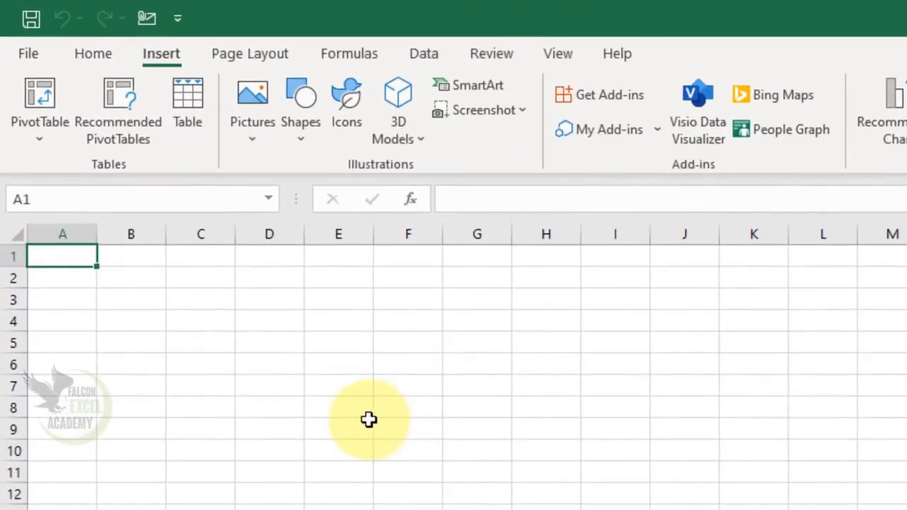
scroll(353, 433, "up", 8)
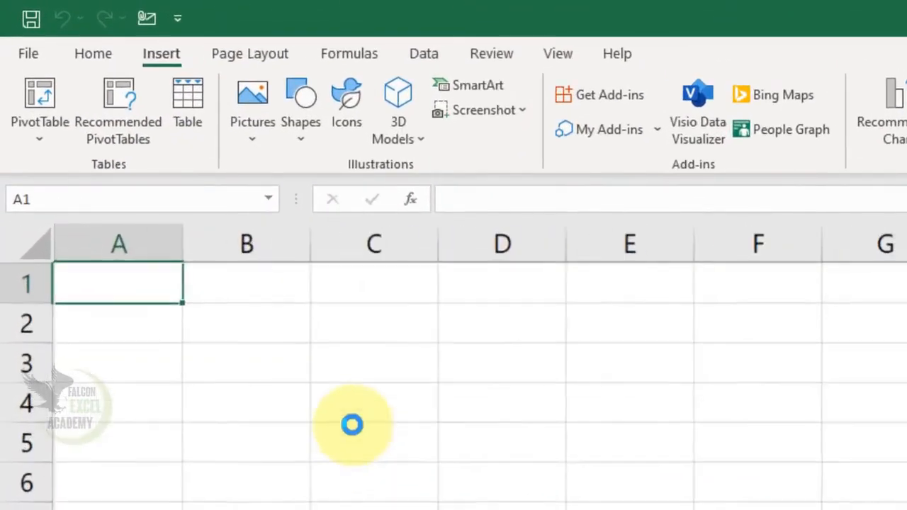
scroll(296, 344, "up", 5)
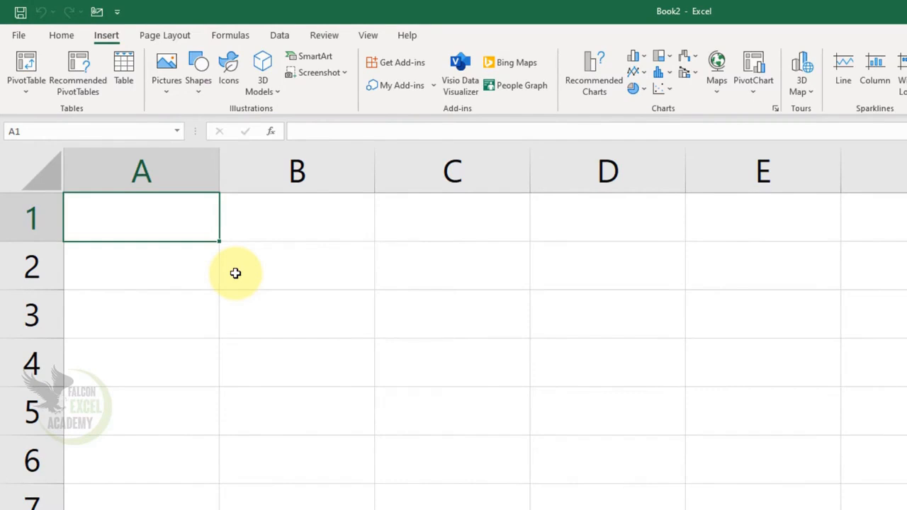
Open the recent workbook Excel FIlter Function and clear the old filter data from column G onward.
left_click(20, 34)
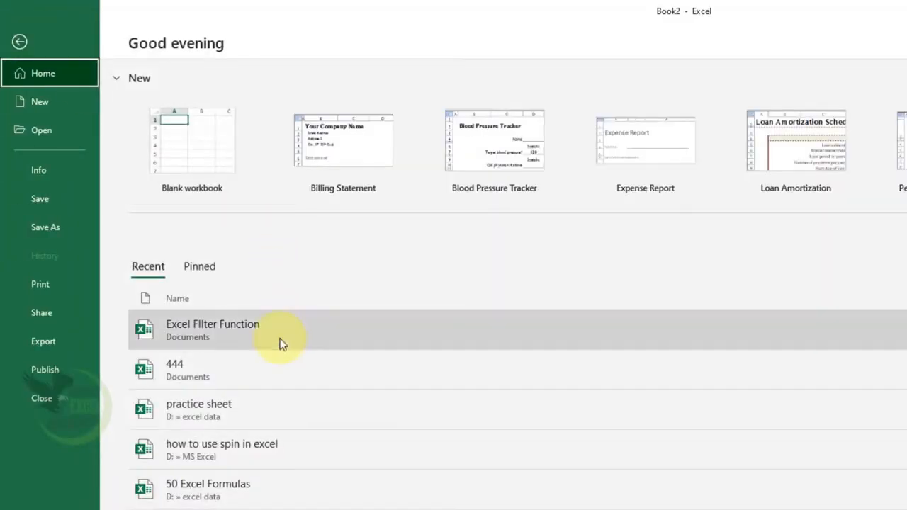
left_click(207, 337)
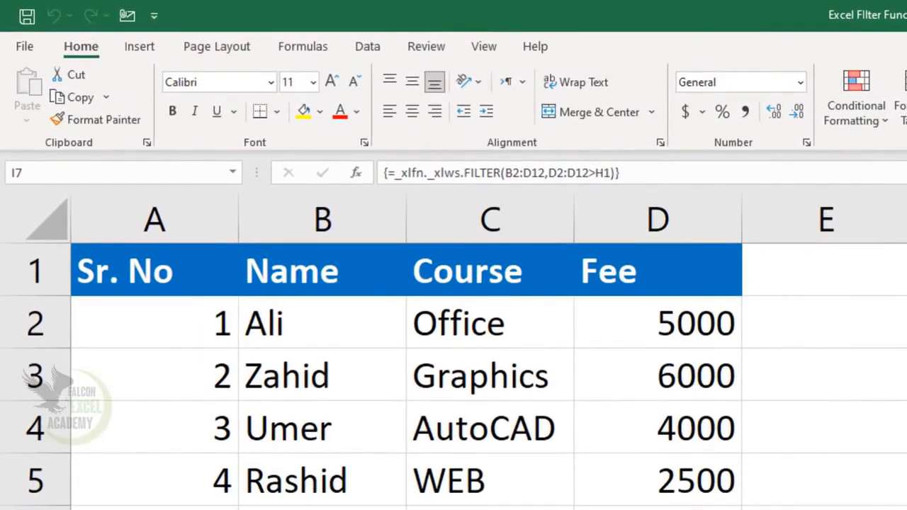
left_click(906, 220)
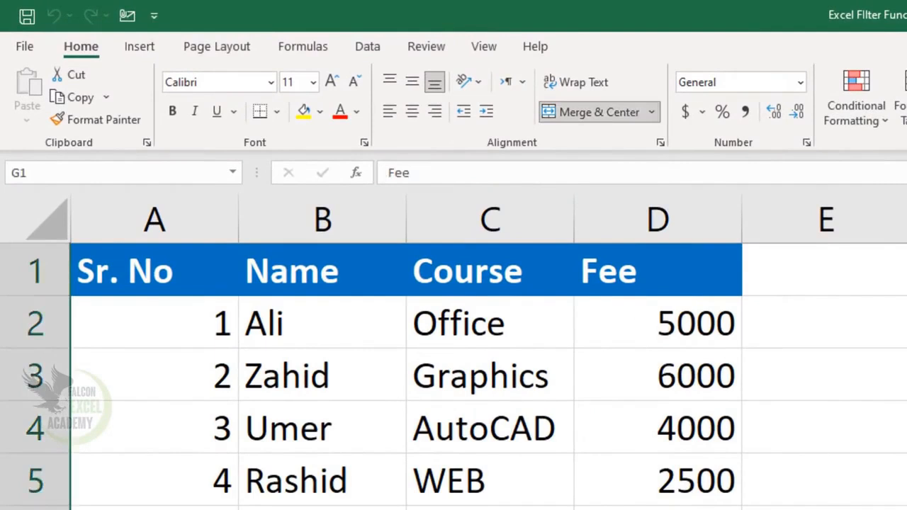
left_click(656, 429)
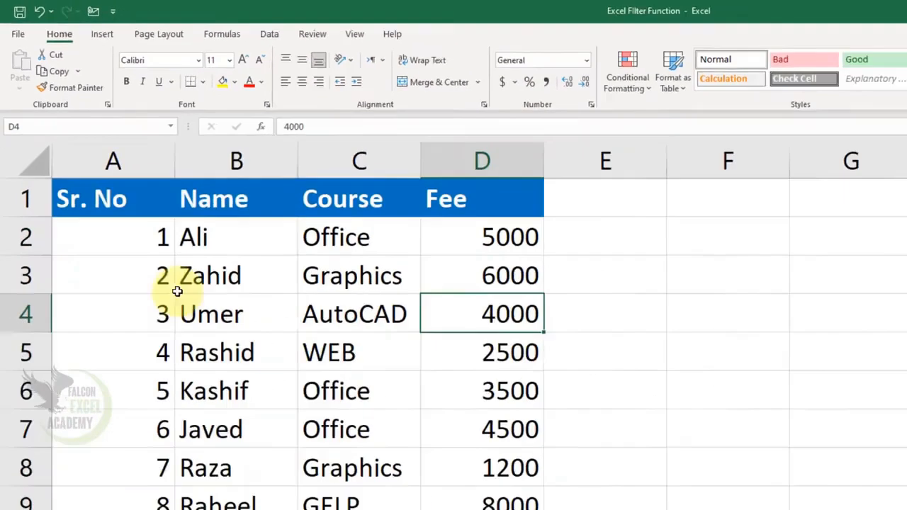
Apply all borders to the data rows in A2:D12.
left_click_drag(107, 328, 617, 507)
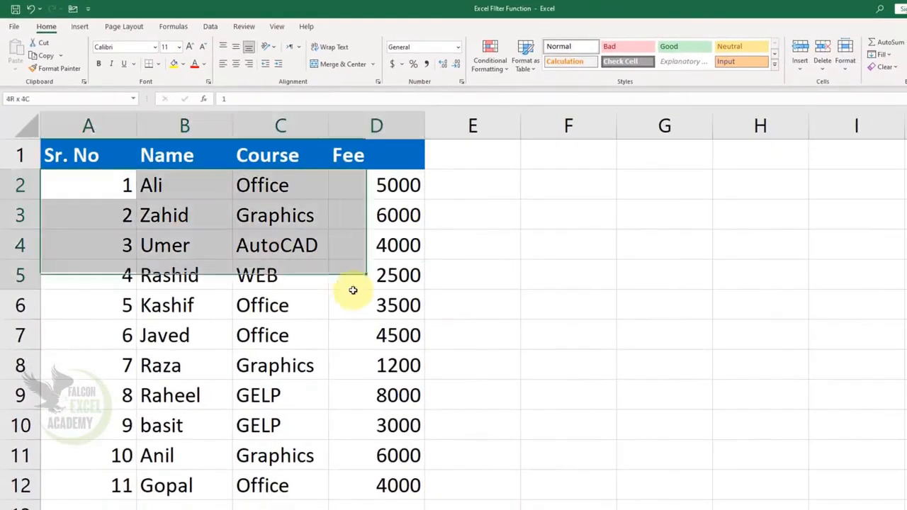
left_click_drag(353, 290, 370, 474)
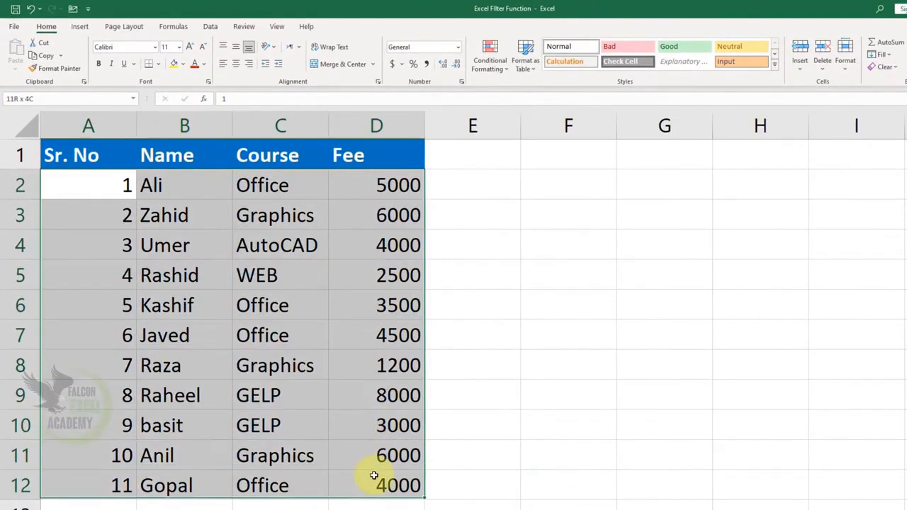
left_click(161, 66)
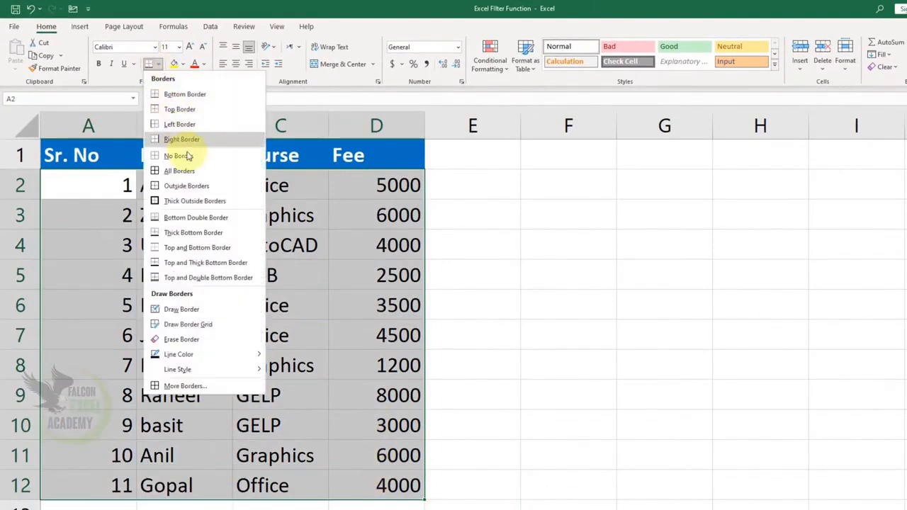
left_click(188, 174)
left_click(371, 358)
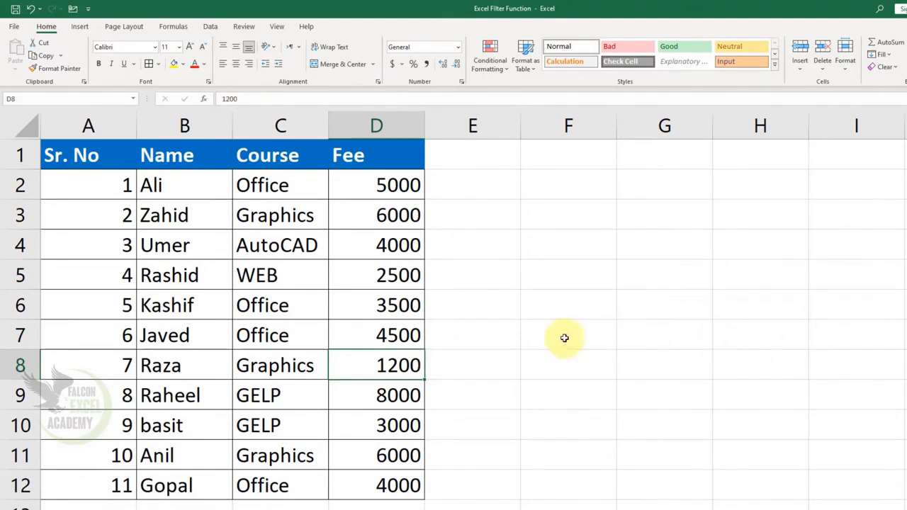
Create a PivotTable from the range A1:D12 on a new worksheet and show that worksheet.
left_click(113, 156)
left_click_drag(182, 186, 373, 483)
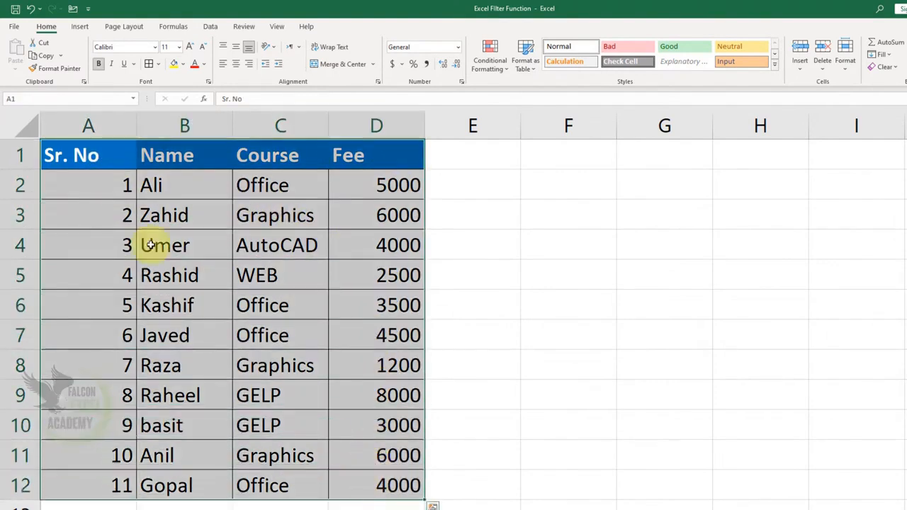
left_click(80, 27)
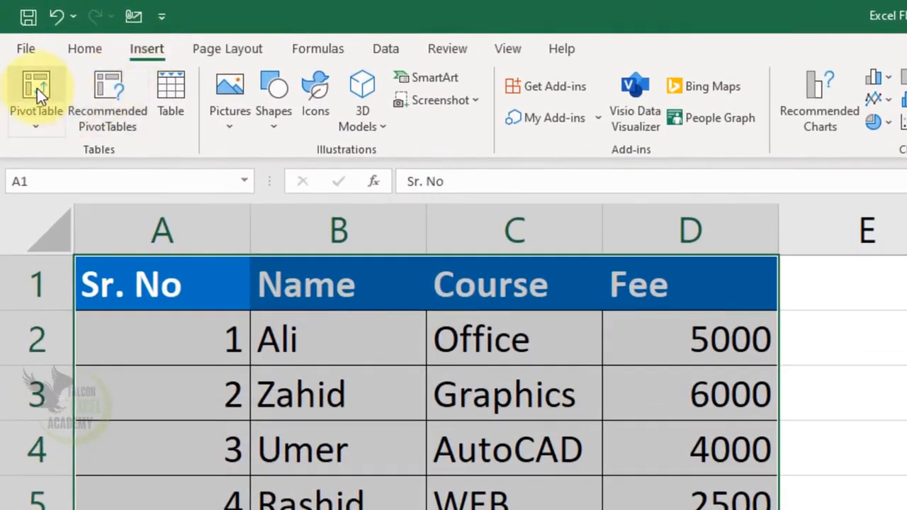
left_click(37, 88)
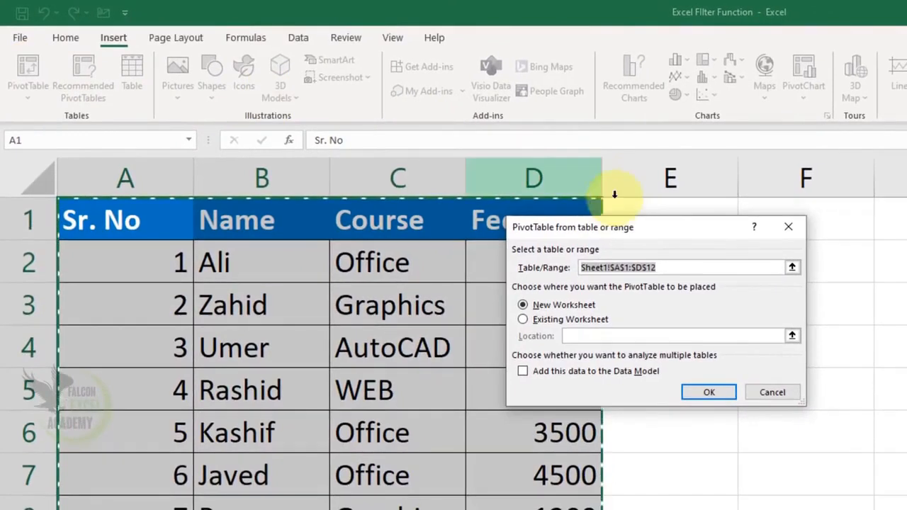
left_click_drag(624, 234, 820, 249)
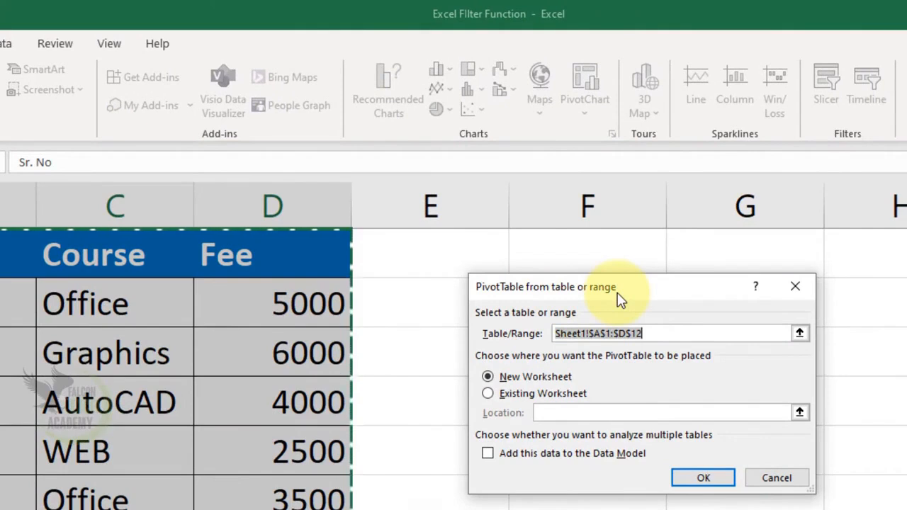
left_click_drag(617, 295, 530, 294)
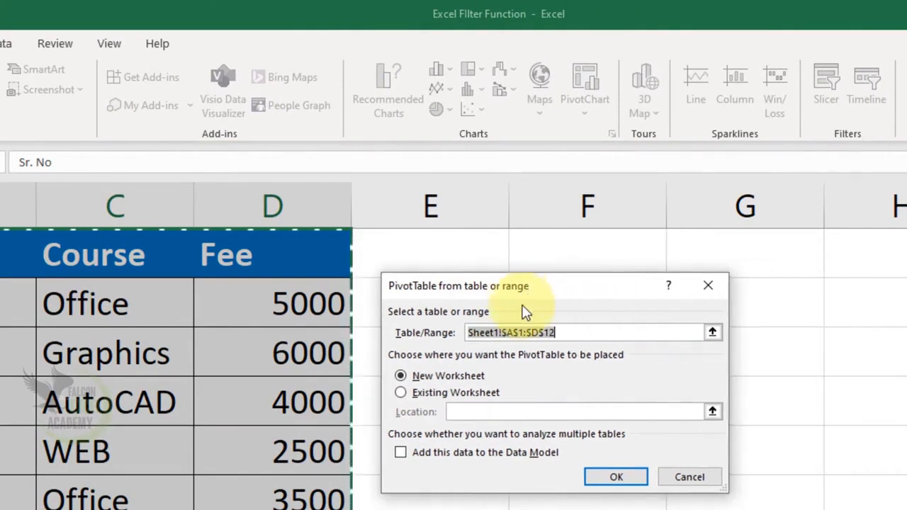
left_click(462, 382)
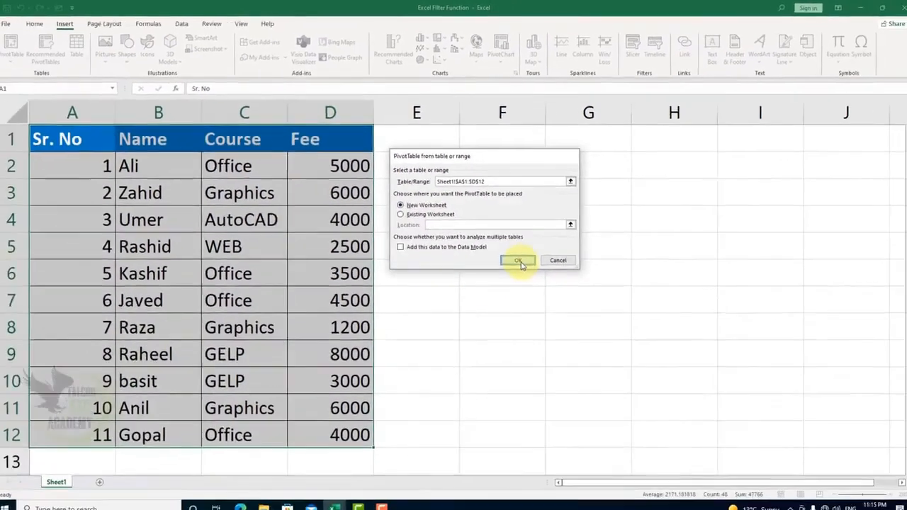
left_click(574, 382)
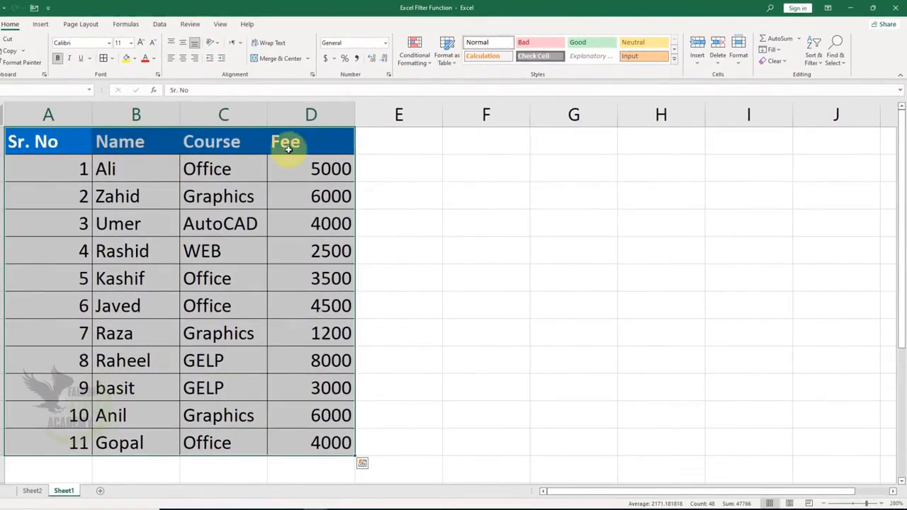
left_click(32, 492)
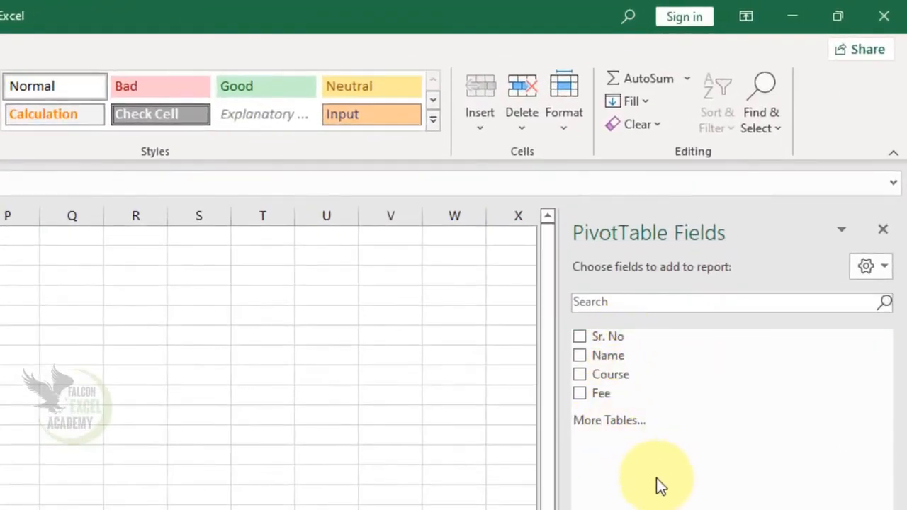
Add Course to the PivotTable's rows and Fee to its values as a sum.
left_click(580, 375)
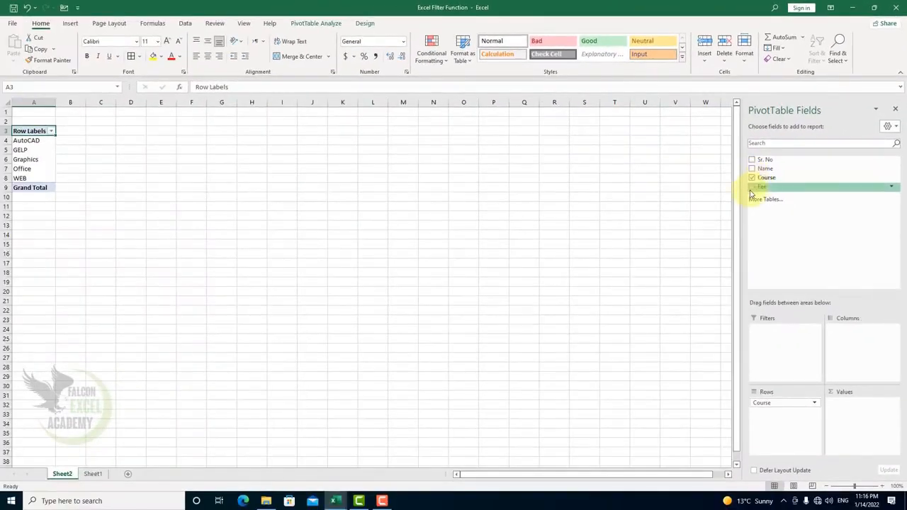
left_click(751, 188)
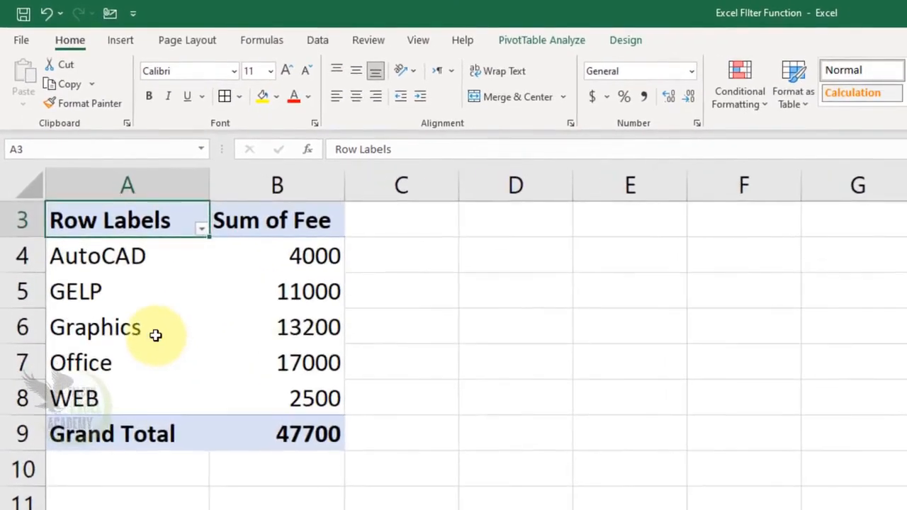
scroll(155, 336, "up", 1, "ctrl")
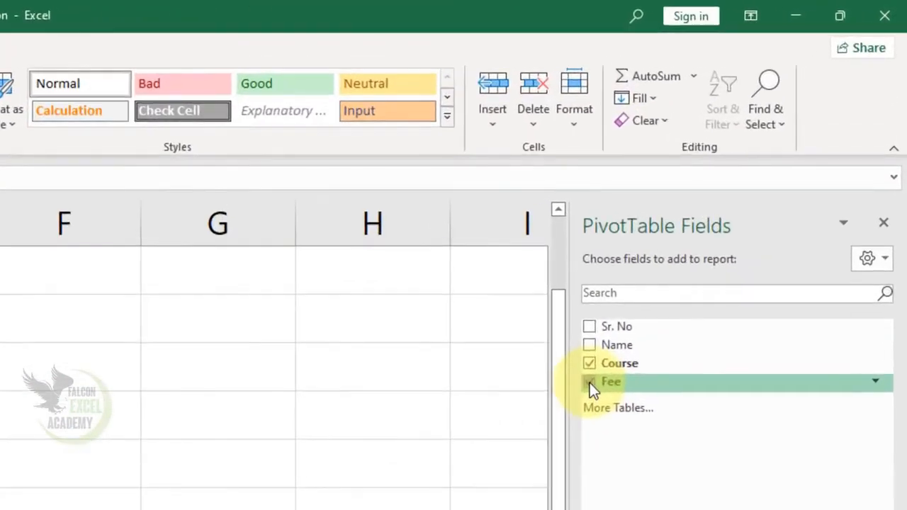
Swap Fee for Name in the PivotTable, and remove both Name and Course from the report.
left_click(589, 345)
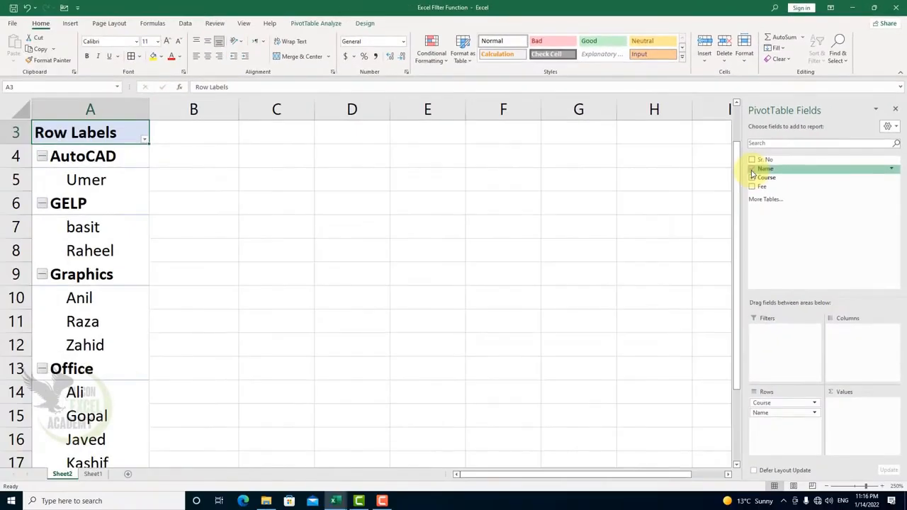
left_click(752, 169)
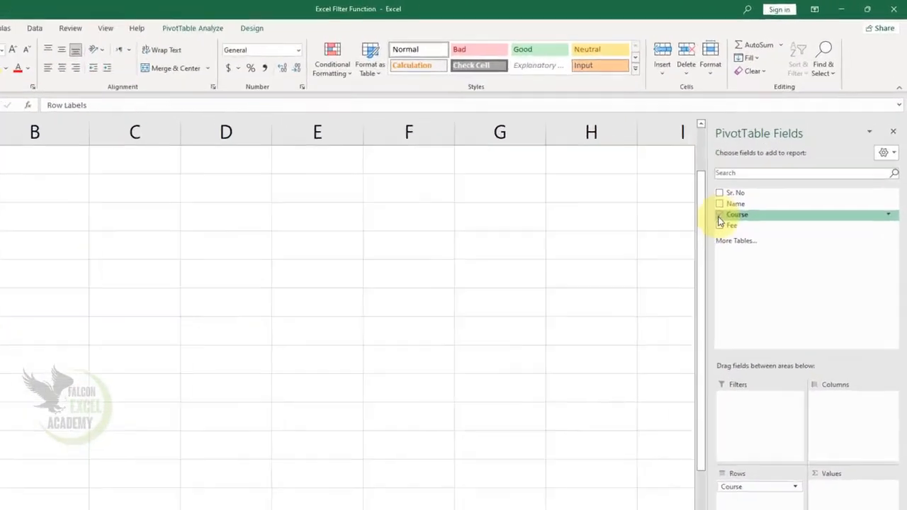
left_click(752, 177)
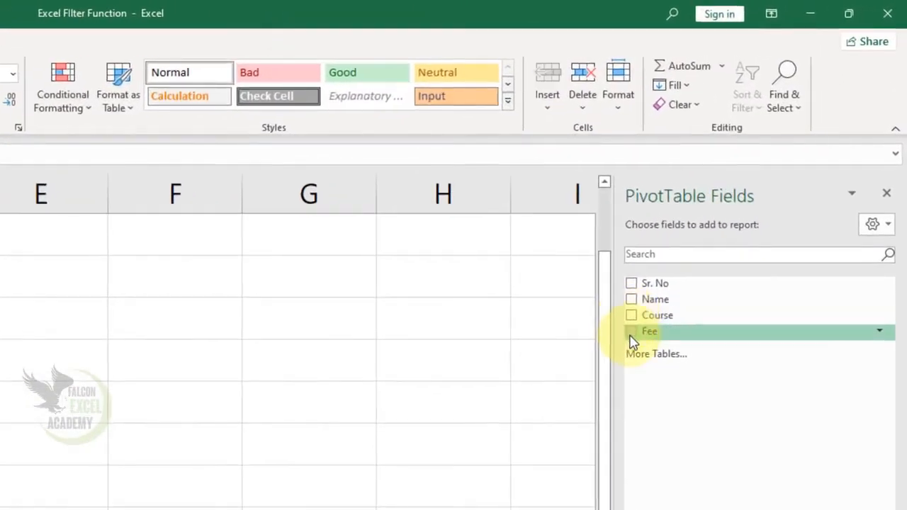
Set up the PivotTable with Sum of Fee in the values and both Name and Course as report filters.
left_click(631, 332)
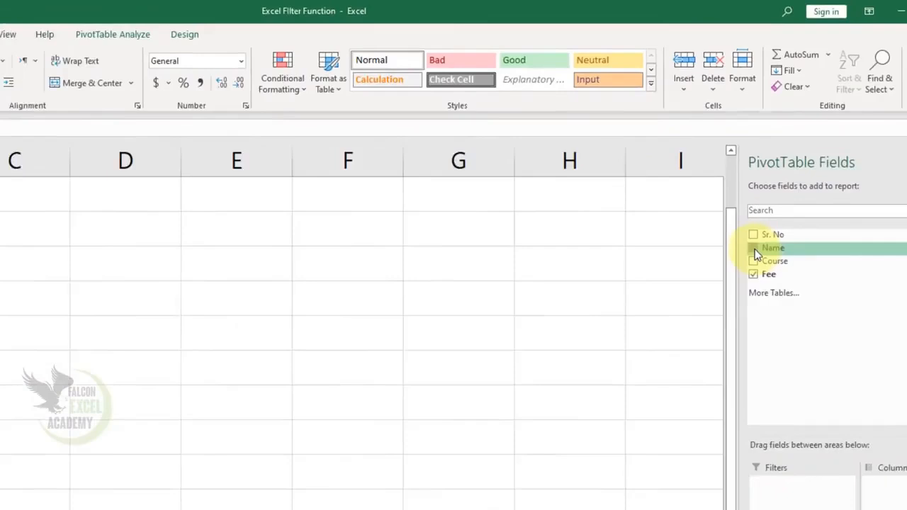
left_click(631, 299)
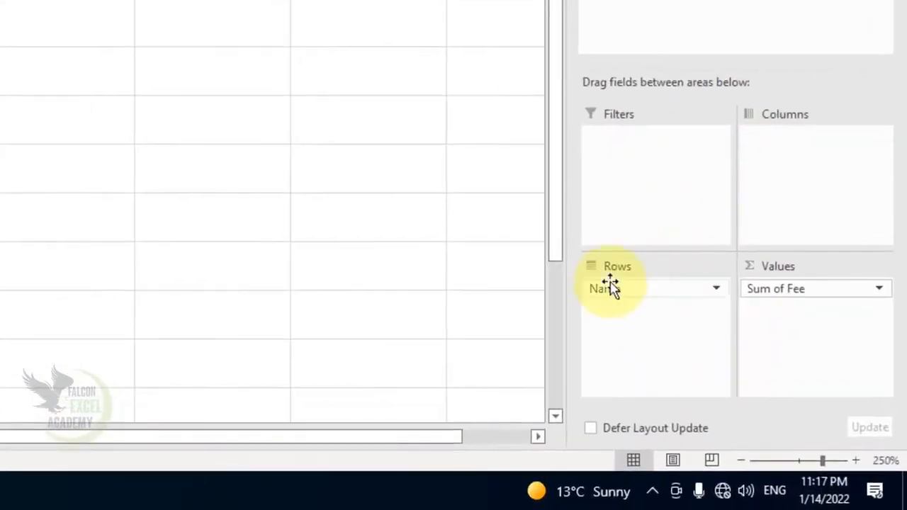
left_click_drag(613, 291, 632, 192)
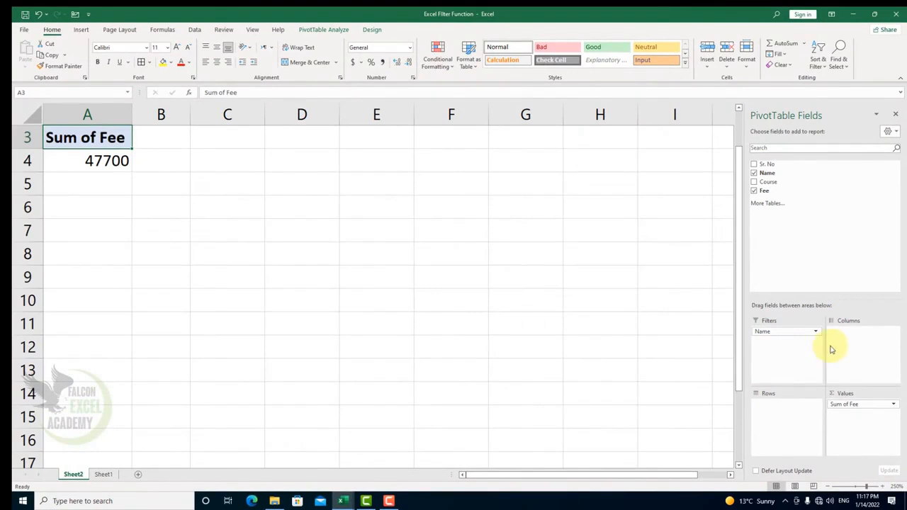
scroll(170, 312, "up", 1)
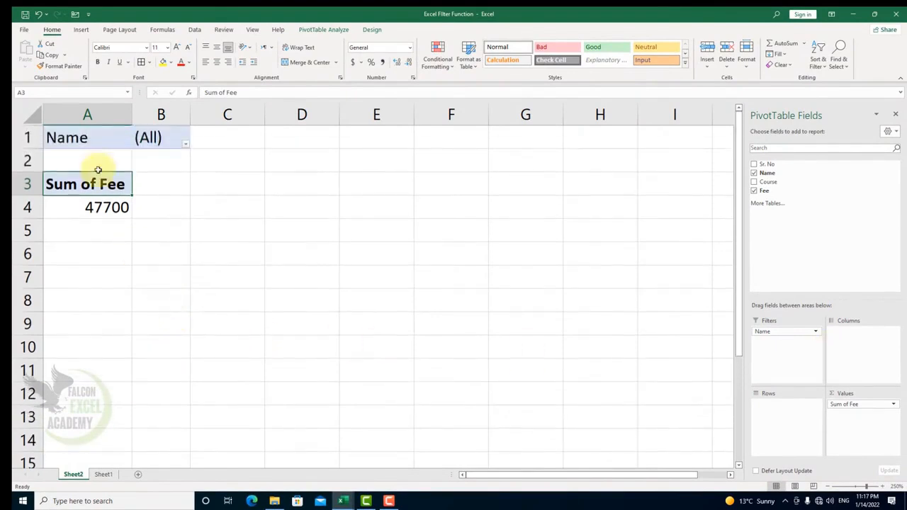
left_click(754, 182)
left_click_drag(780, 405, 782, 347)
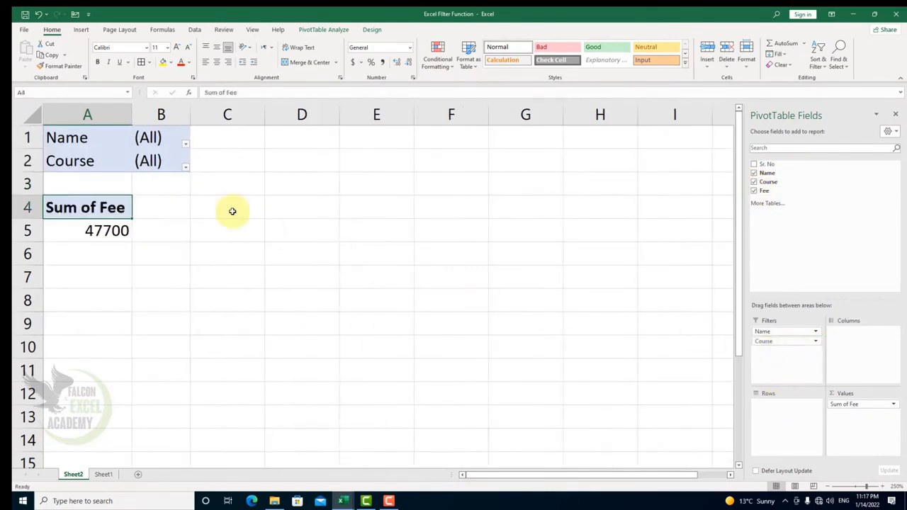
Filter the PivotTable by the first listed student in Name and by AutoCAD in Course.
left_click(186, 145)
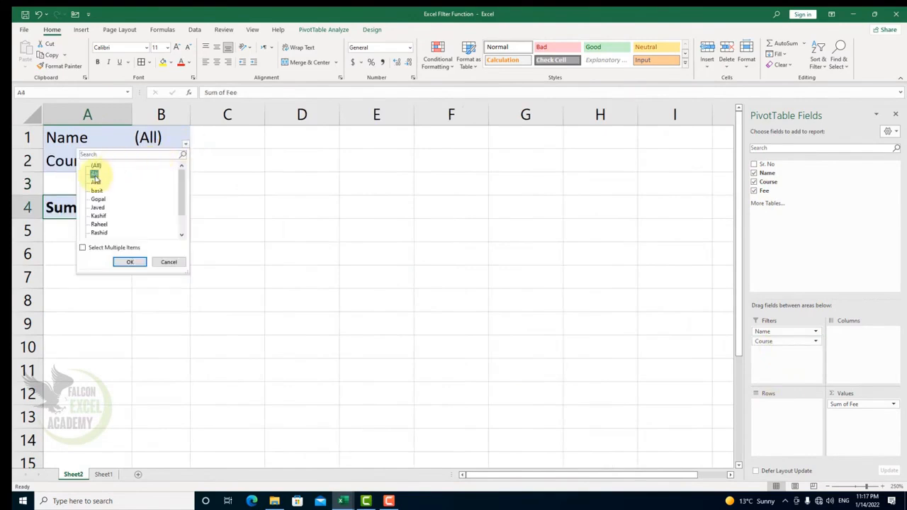
left_click(130, 261)
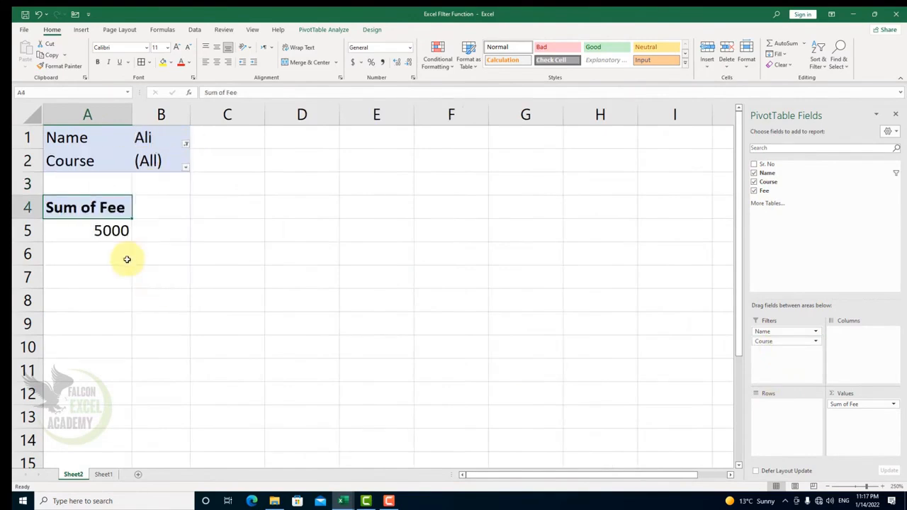
left_click(185, 164)
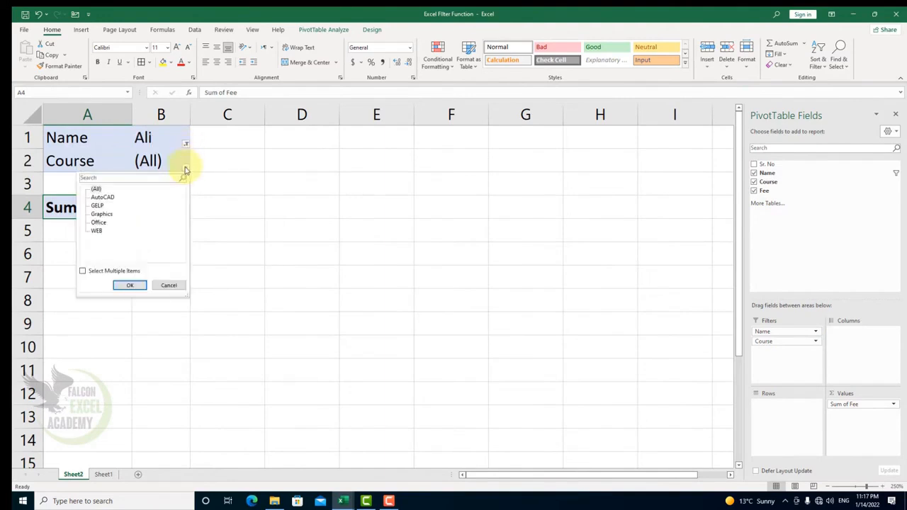
left_click(102, 198)
left_click(130, 284)
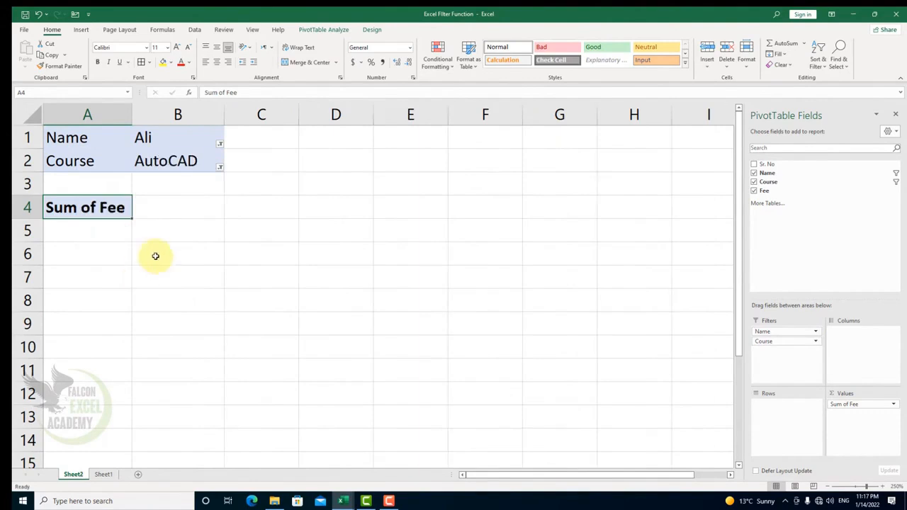
Reset the Name filter to show all students, and move Course from the report filters to the columns and finally to the rows.
left_click(219, 143)
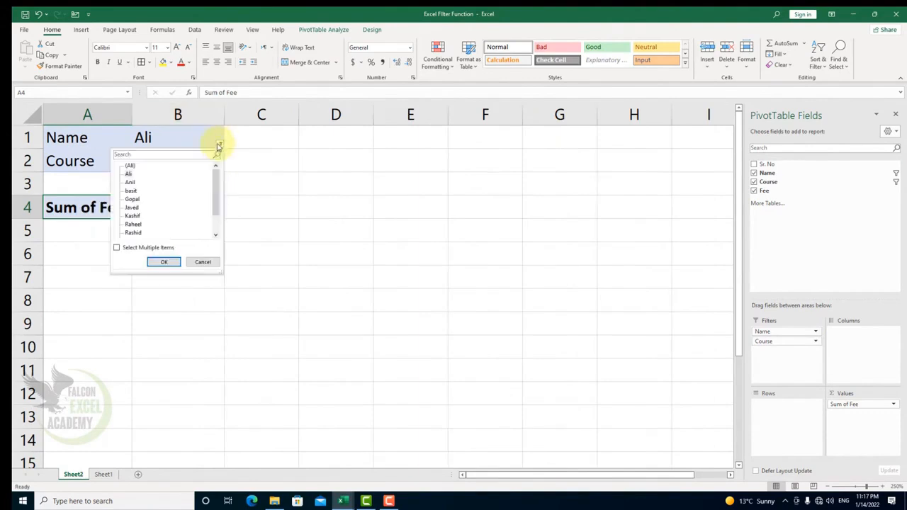
left_click(165, 262)
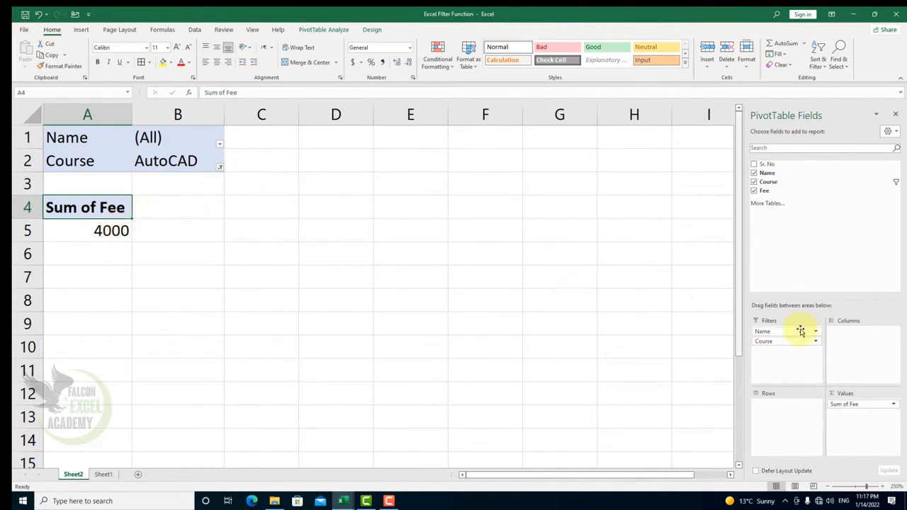
left_click_drag(780, 345, 859, 347)
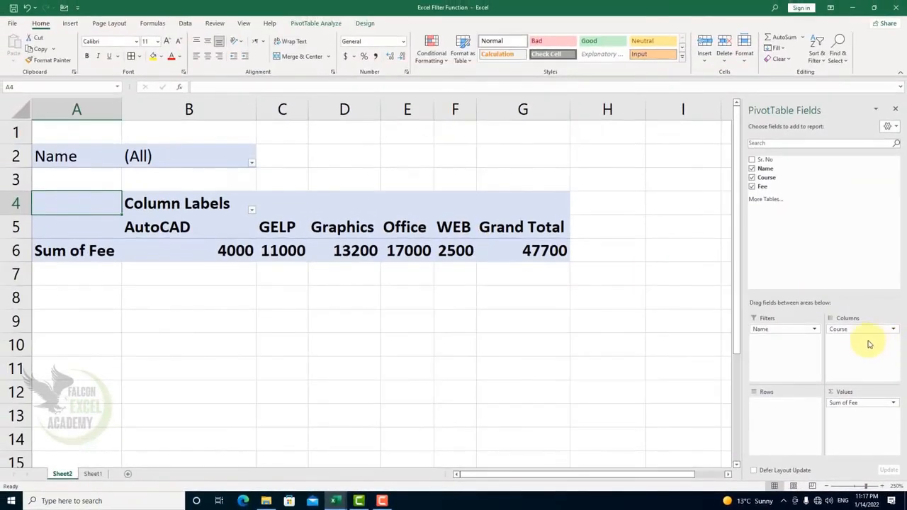
left_click_drag(847, 330, 764, 415)
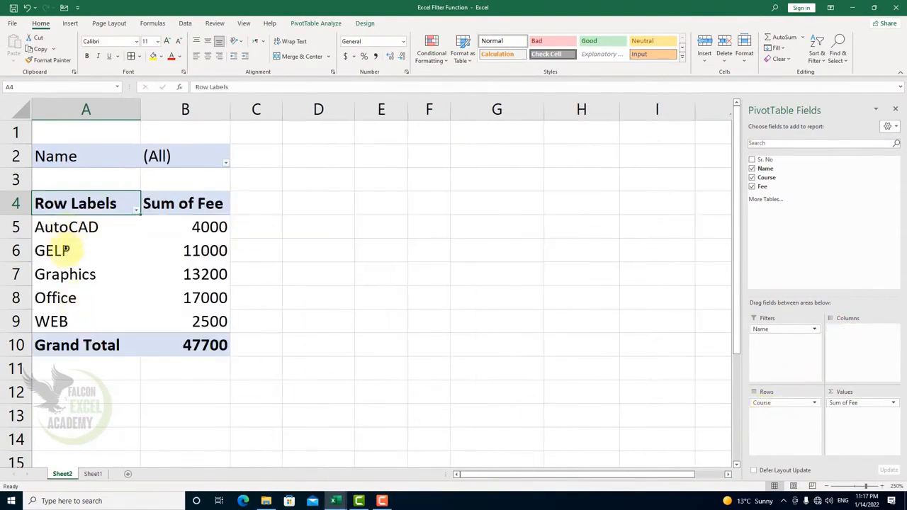
Insert the recommended PivotTable showing Sum of Fee and Sum of Sr. No by Course from the data A1:D12 on Sheet1.
left_click(69, 23)
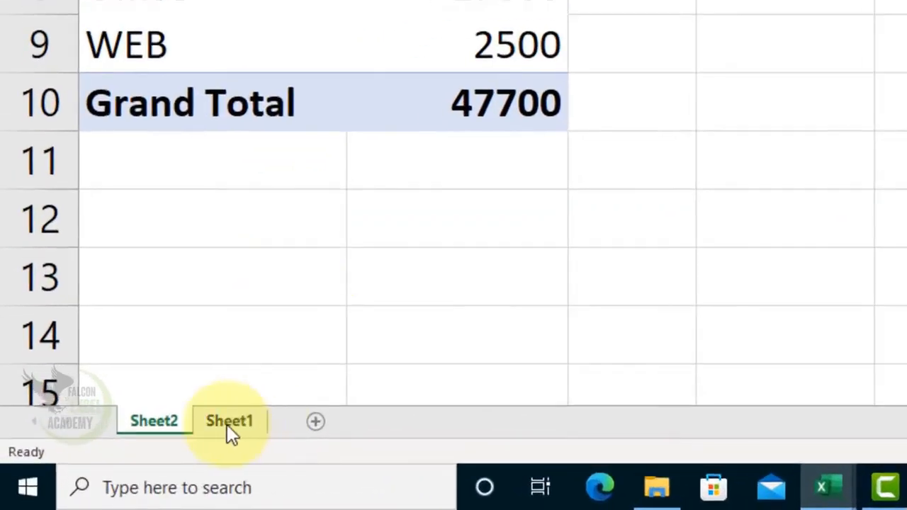
left_click(103, 469)
left_click(217, 248)
left_click_drag(71, 137, 321, 443)
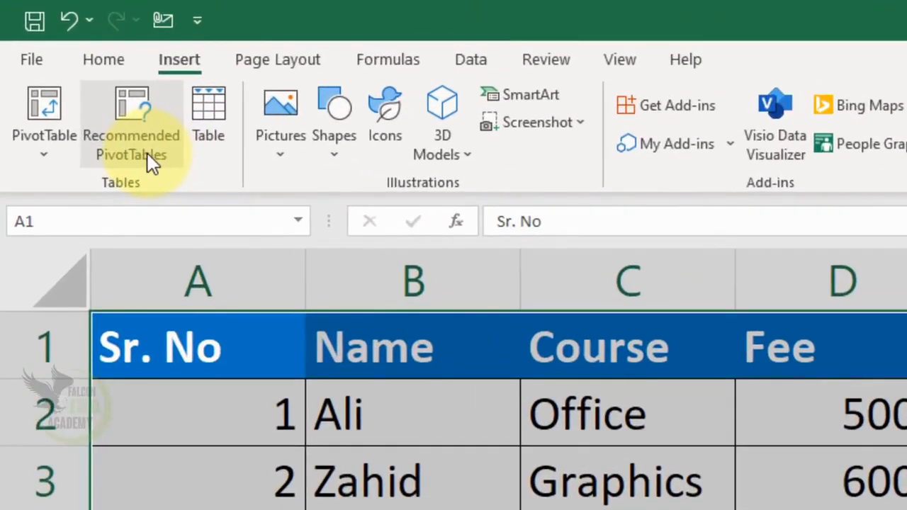
left_click(147, 153)
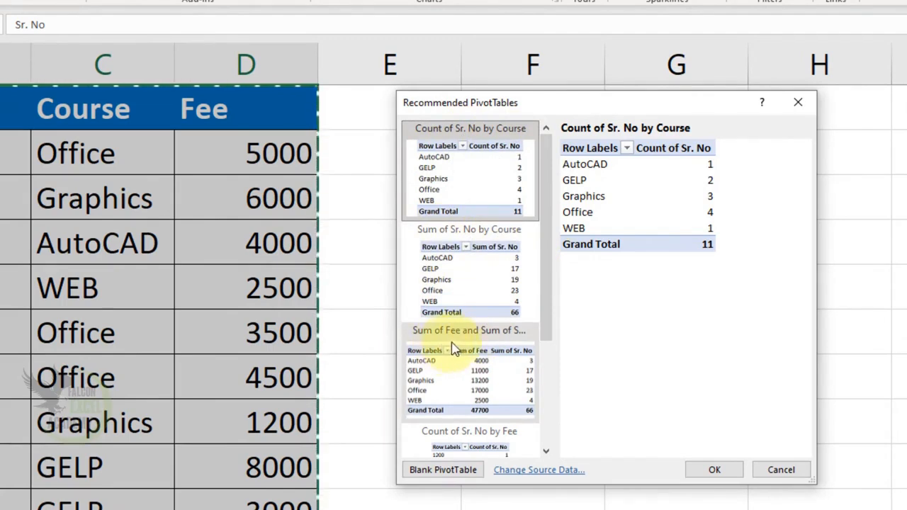
left_click_drag(546, 336, 549, 421)
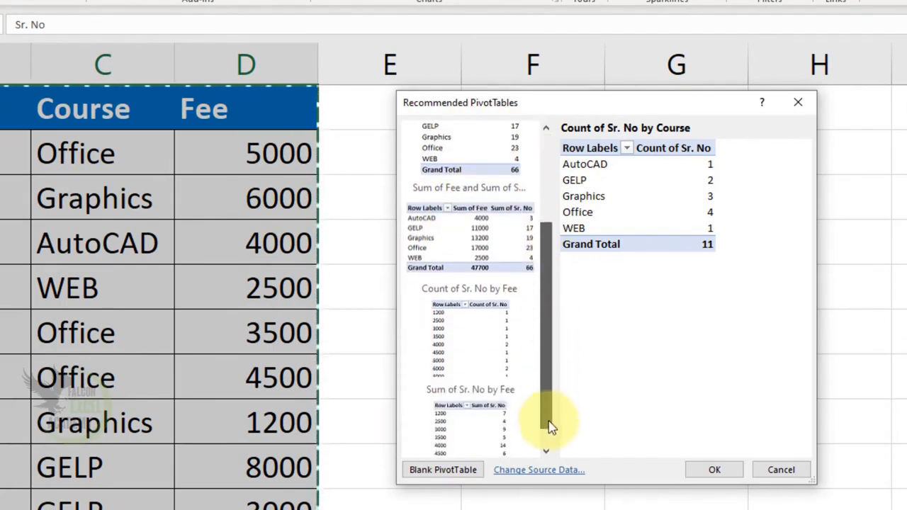
left_click(481, 258)
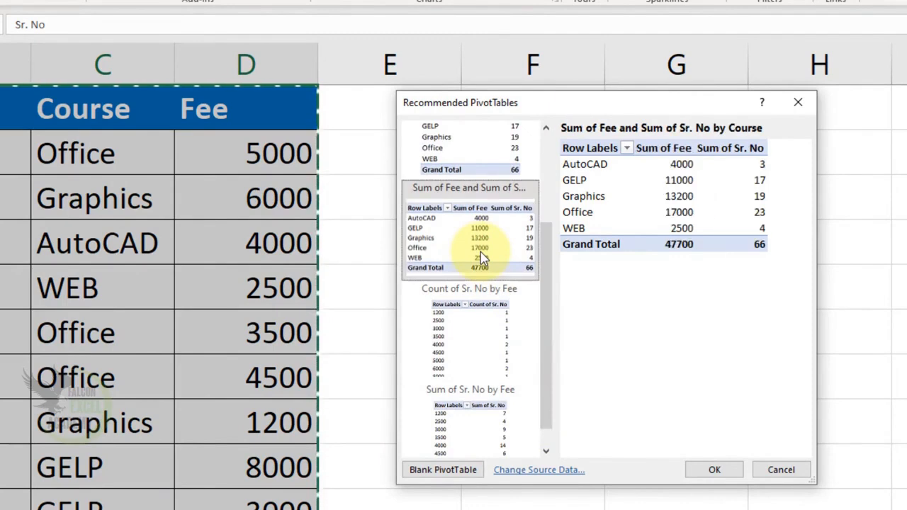
left_click(705, 470)
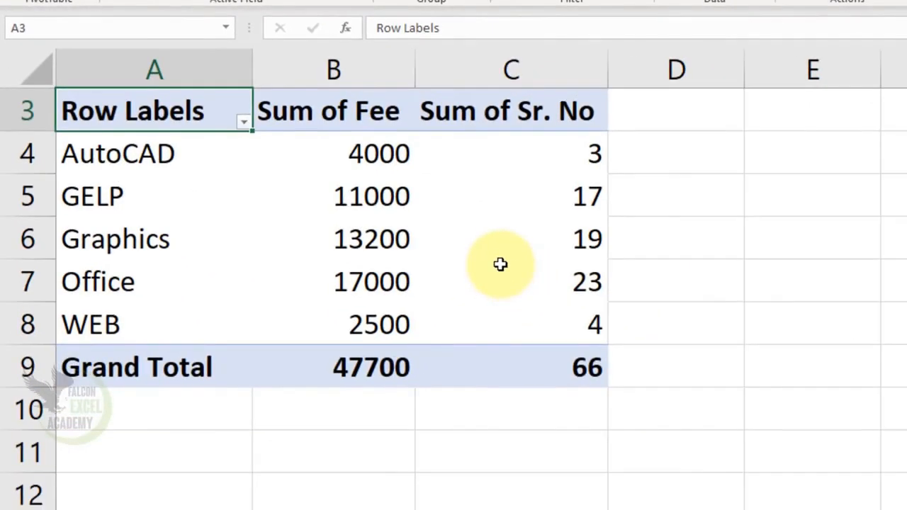
Move Sr. No from the PivotTable's values to its filters, and switch Course to the columns and back to the rows.
scroll(555, 347, "up", 1)
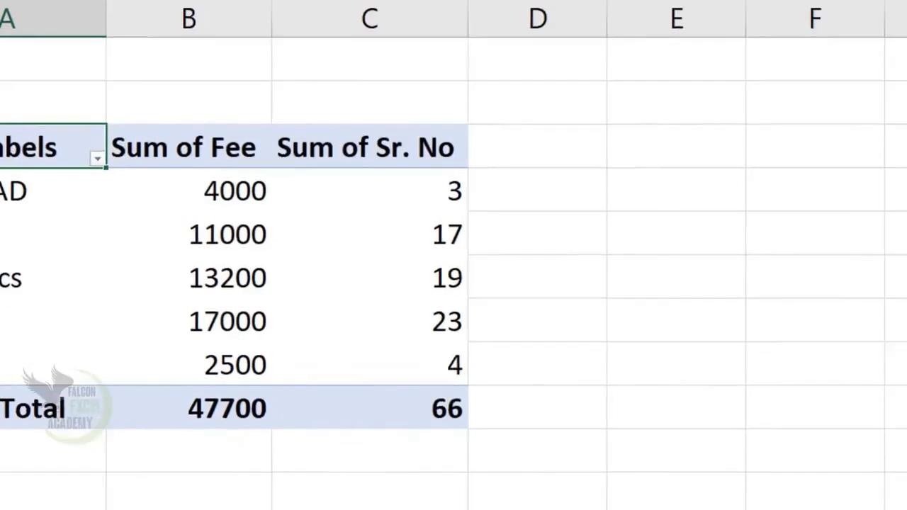
left_click_drag(822, 383, 657, 211)
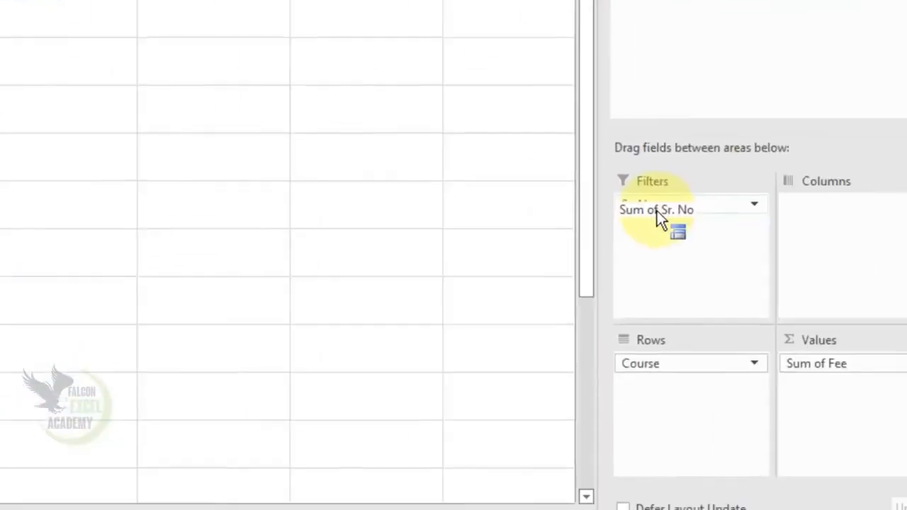
left_click_drag(608, 193, 610, 195)
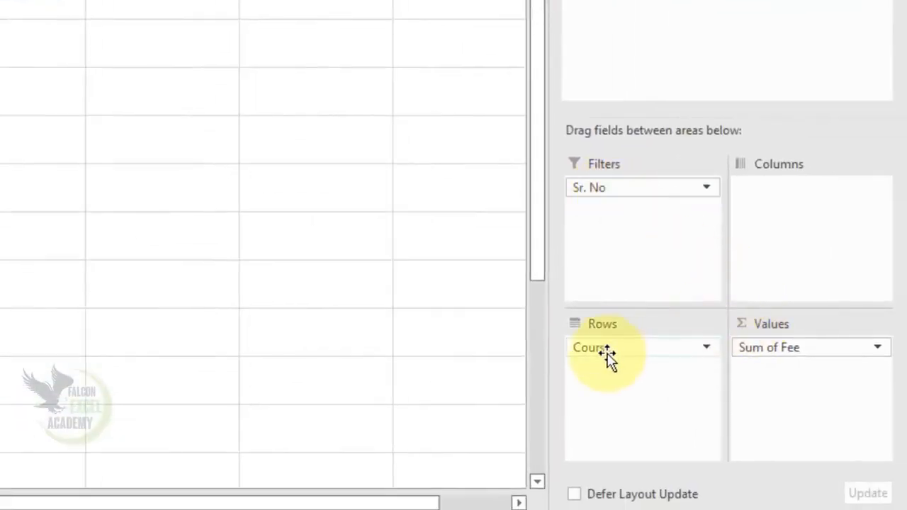
left_click_drag(608, 355, 783, 259)
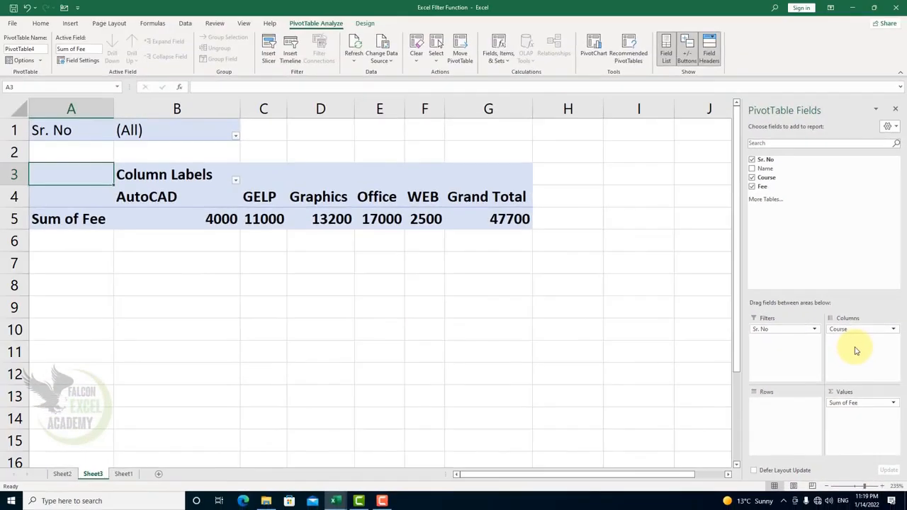
left_click_drag(856, 337, 779, 411)
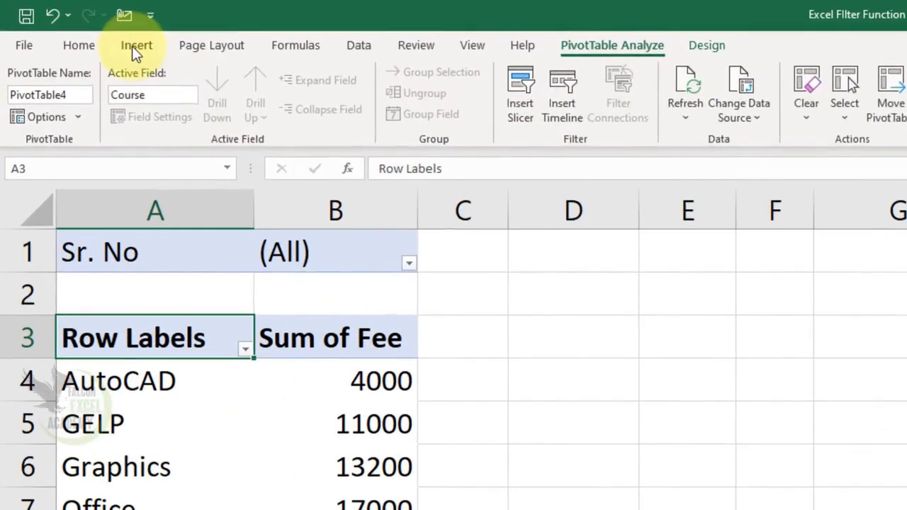
Return to the source data on Sheet1 and select the range A1:D12 for conversion into a table.
left_click(71, 23)
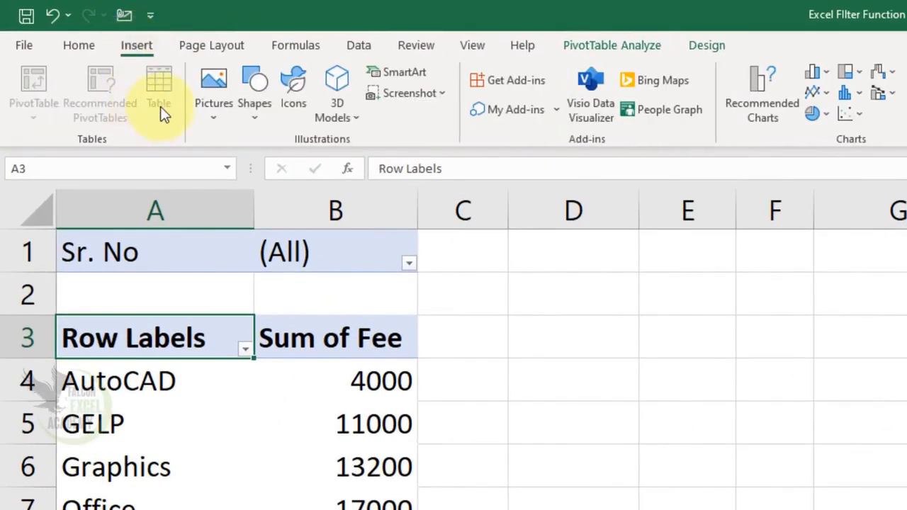
left_click(684, 500)
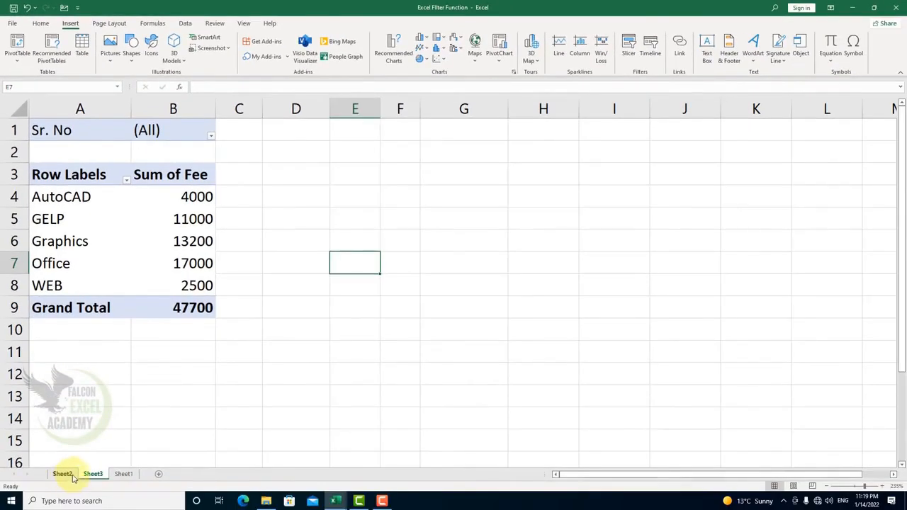
left_click(123, 474)
left_click(352, 321)
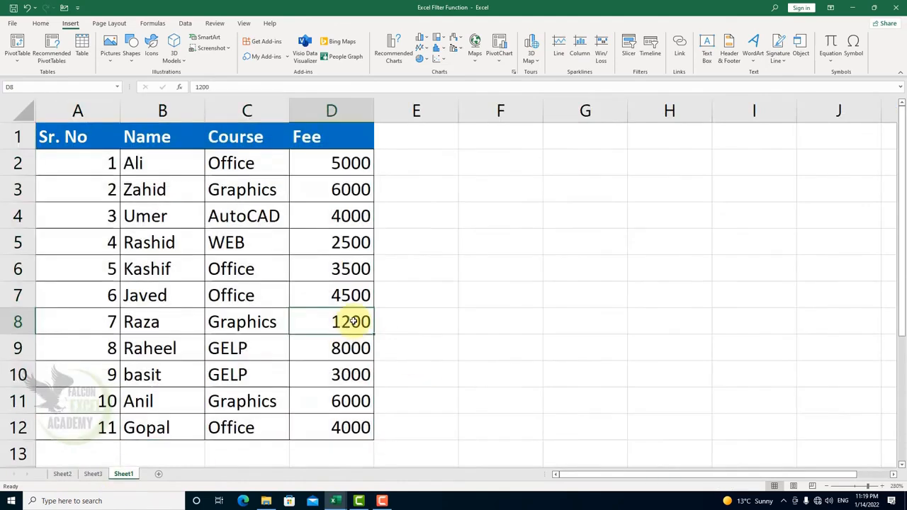
scroll(352, 321, "down", 3, "ctrl")
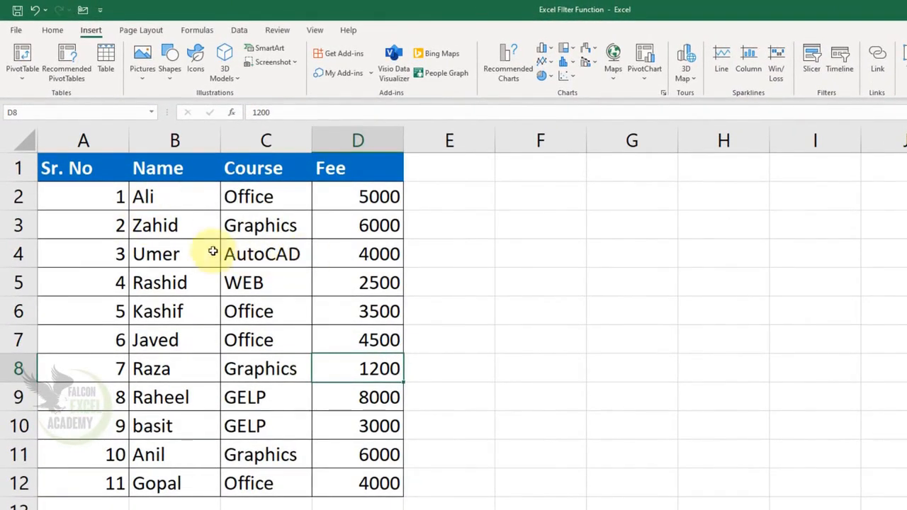
left_click_drag(83, 168, 368, 486)
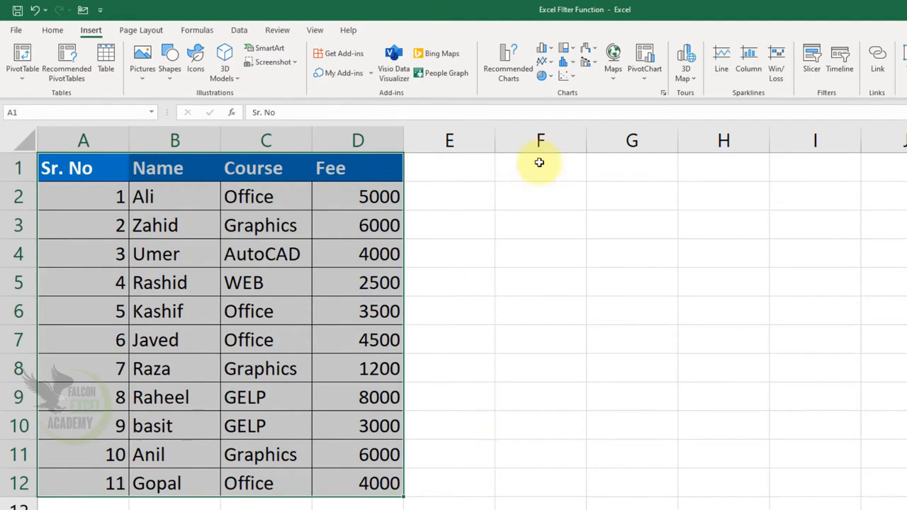
Try converting A1:D12 into a table with the option My table has headers turned off, and undo the conversion.
left_click(108, 62)
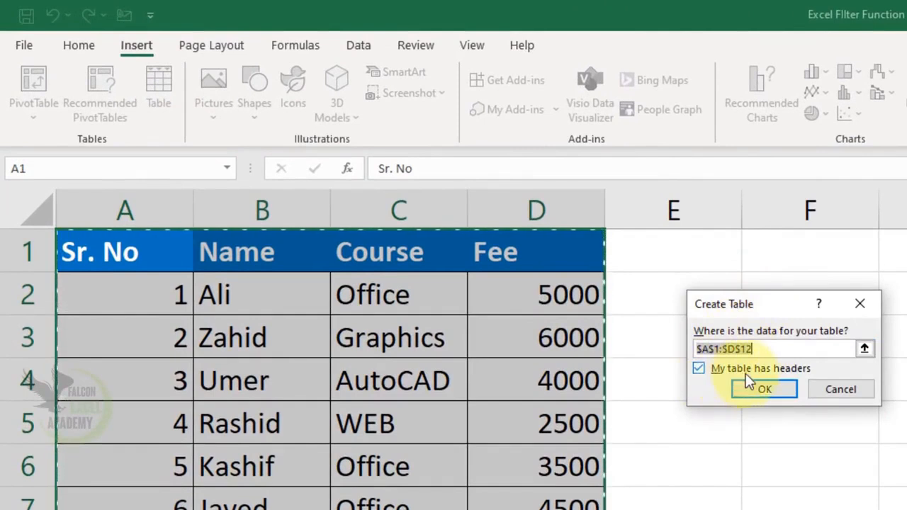
left_click(703, 370)
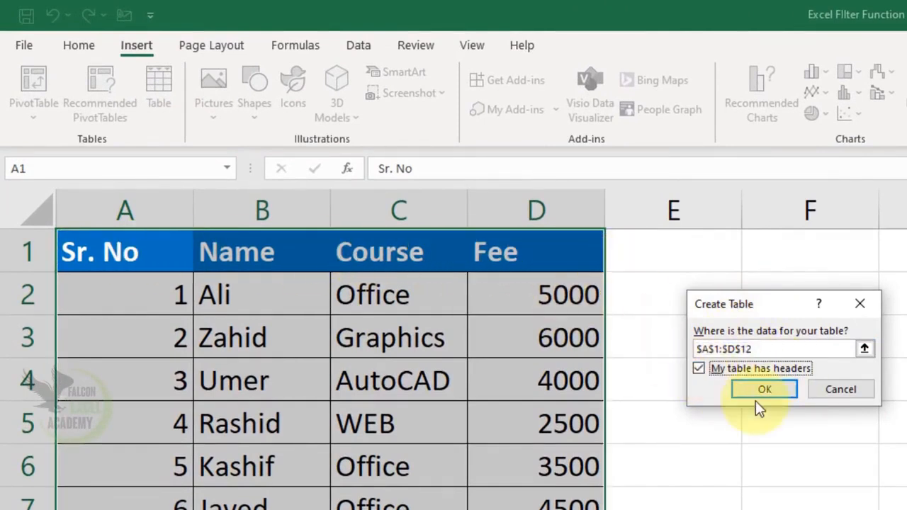
left_click(708, 370)
left_click(753, 390)
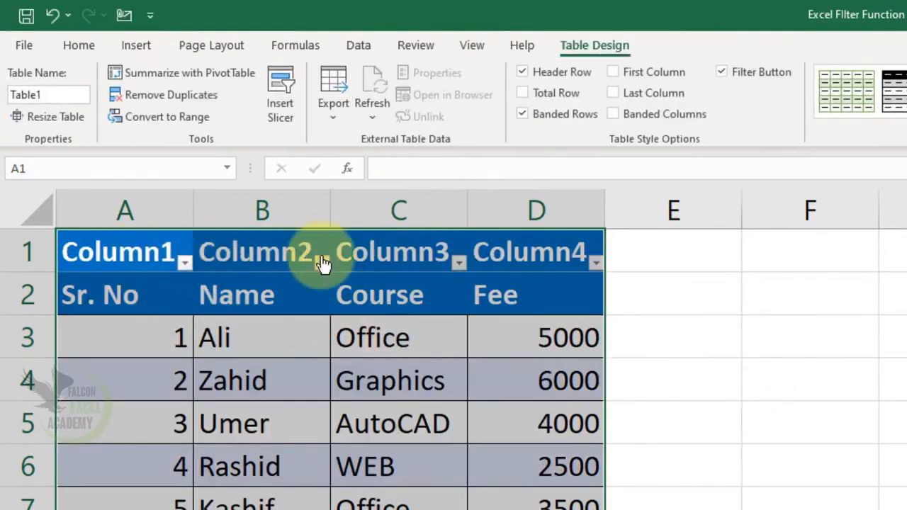
left_click(50, 17)
Convert A1:D12 into a table with the option My table has headers turned on.
left_click(136, 46)
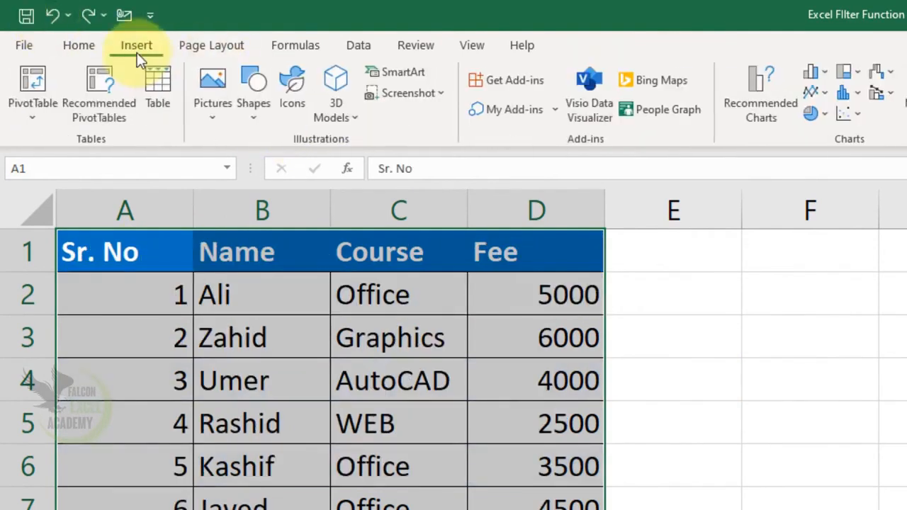
left_click(158, 85)
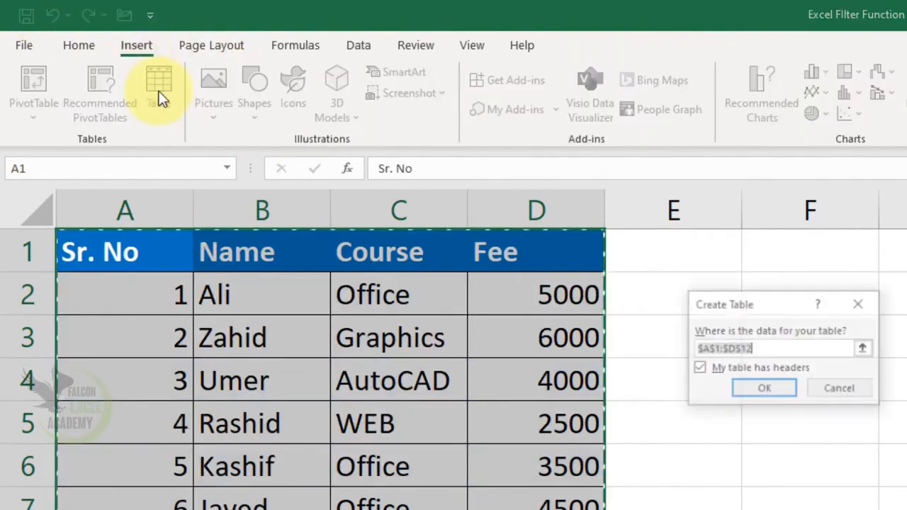
left_click(717, 367)
left_click(699, 369)
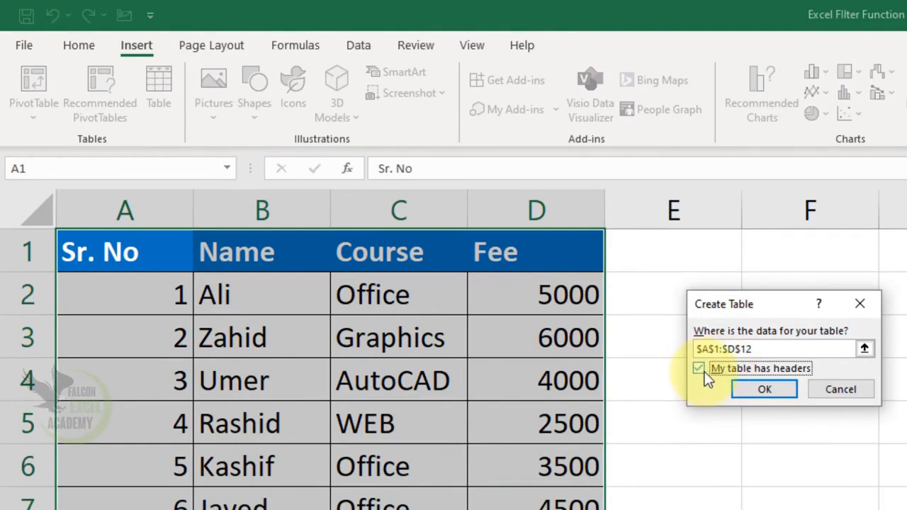
left_click(755, 389)
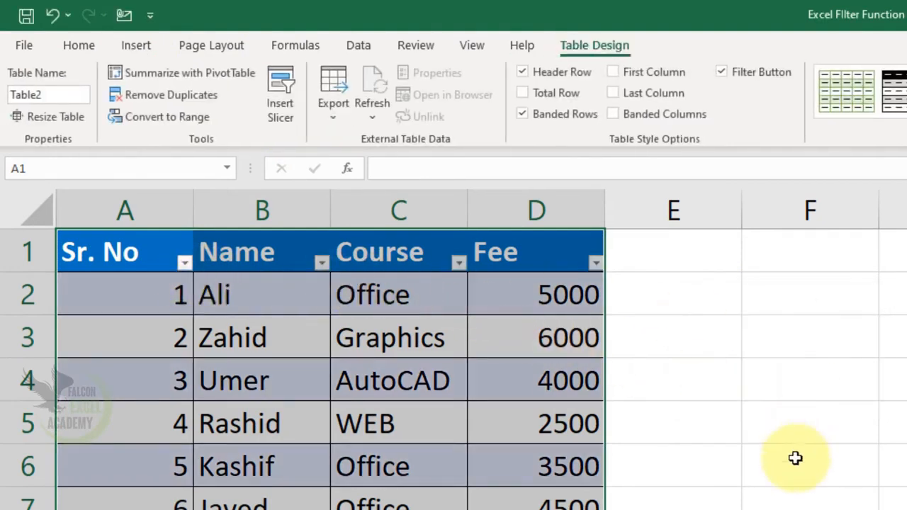
Add a table record in row 13 with Sr. No 12, the student's name, Course Office and Fee 6500, followed by a blank row.
left_click(537, 509)
key("Tab")
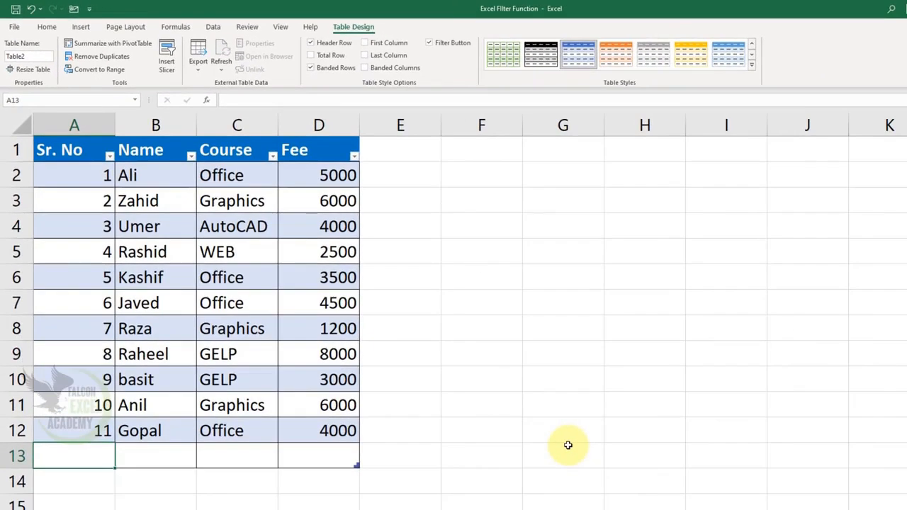
key("Tab")
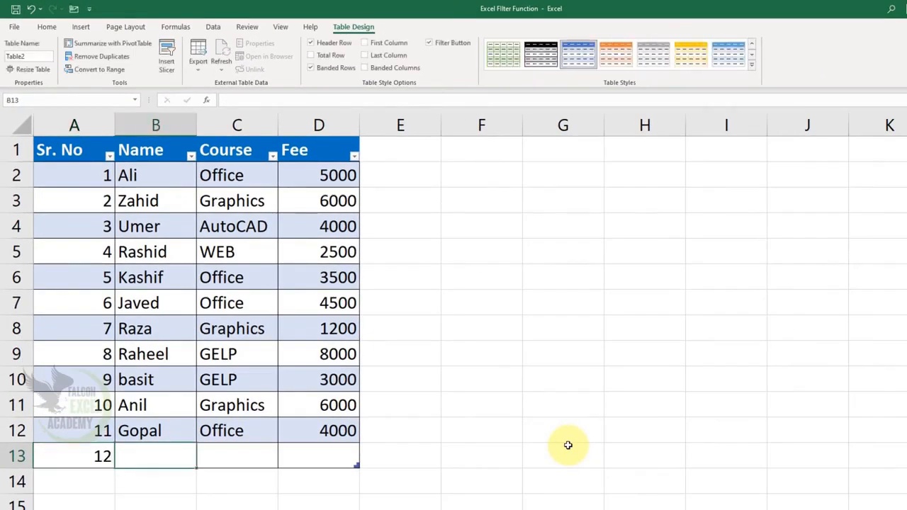
type("Tahir")
key("Tab")
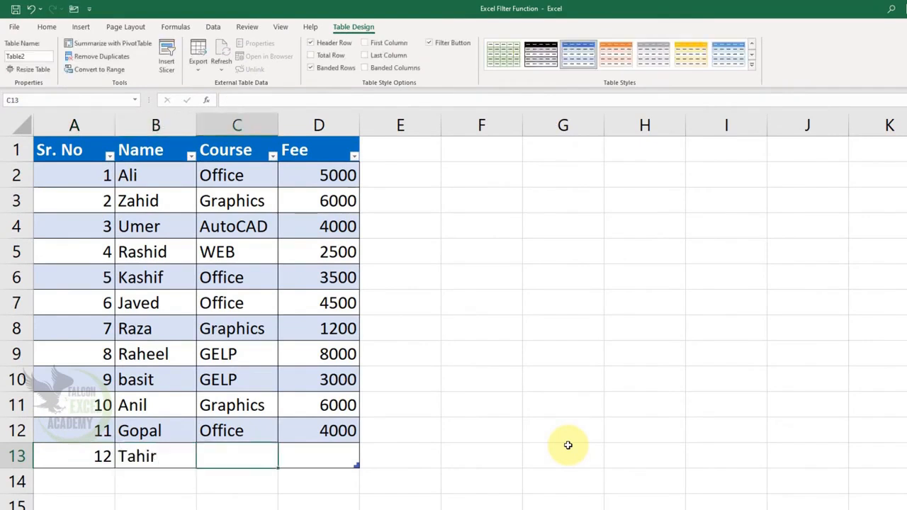
type("Office")
key("Tab")
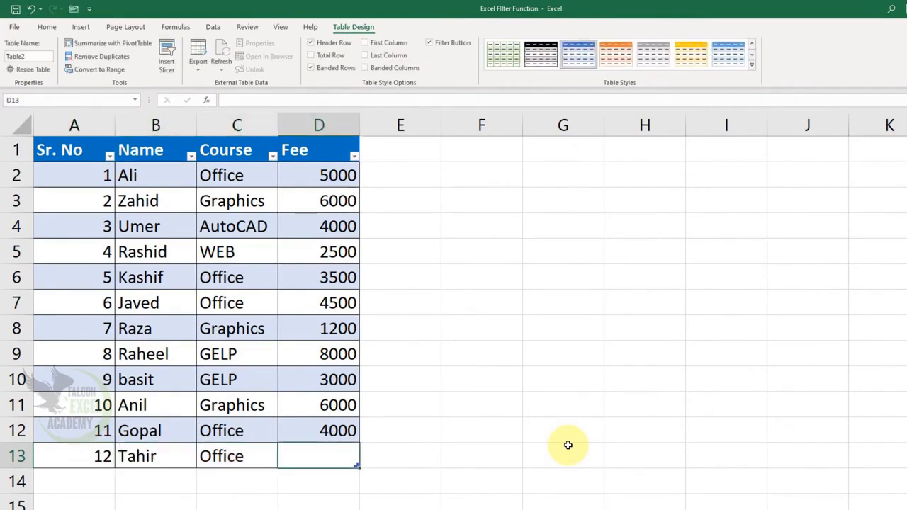
type("6500")
key("Tab")
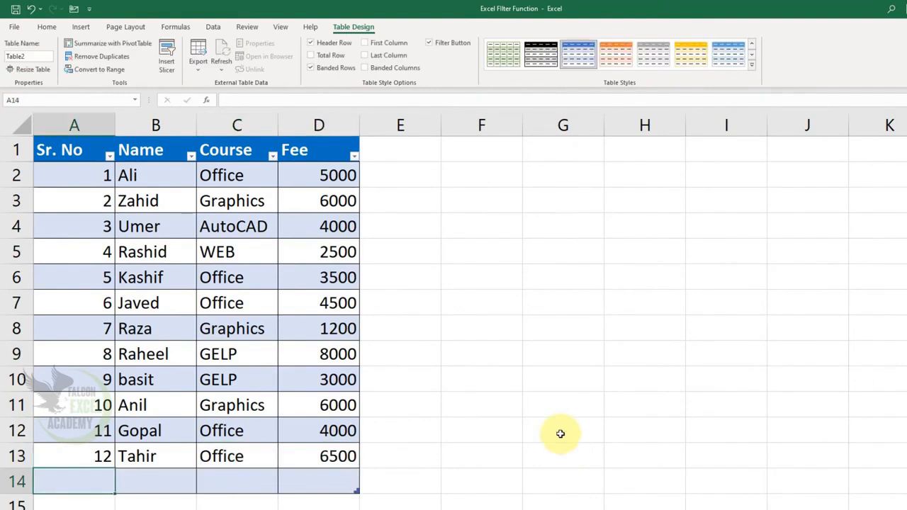
Turn the table's header row off and on again, add a total row, and select the total cell of the Fee column.
left_click(324, 482)
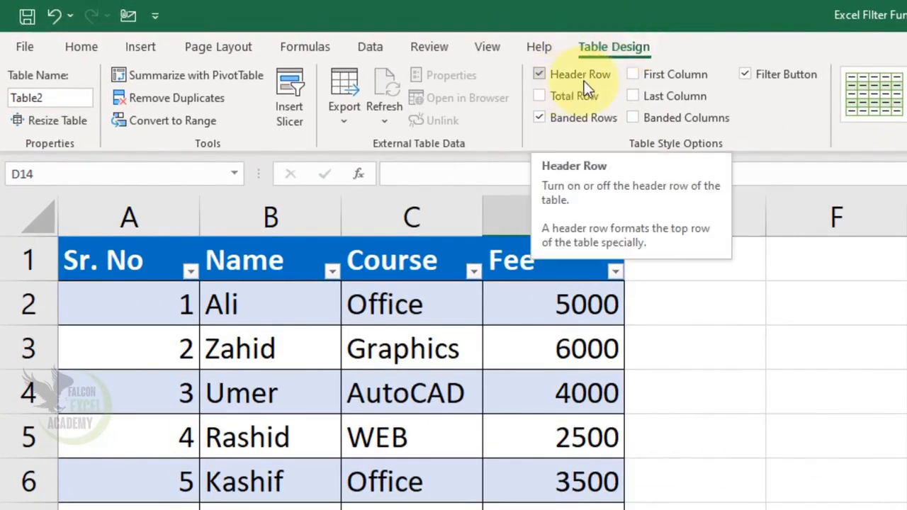
left_click(541, 75)
left_click(540, 75)
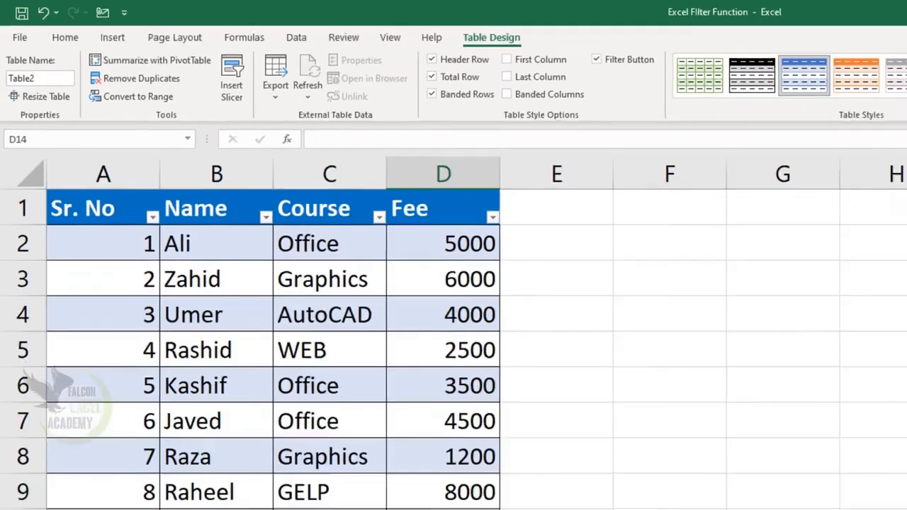
left_click(315, 480)
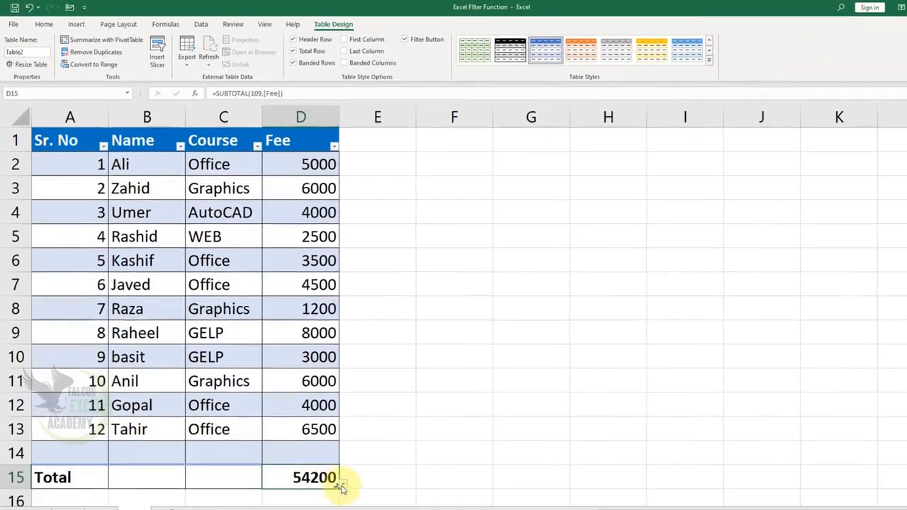
Try the Max, Min and Average functions in the Fee column's total cell, and set it back to Sum.
left_click(344, 482)
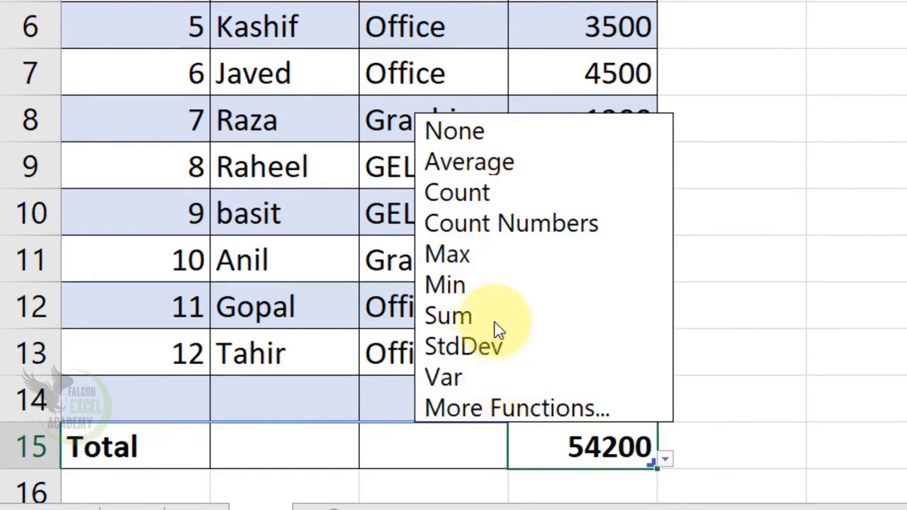
left_click(499, 260)
left_click(654, 459)
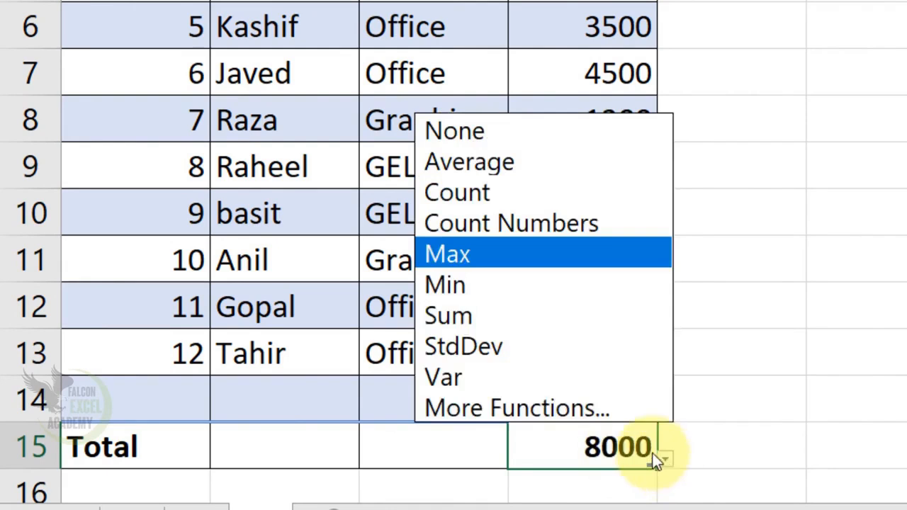
left_click(487, 281)
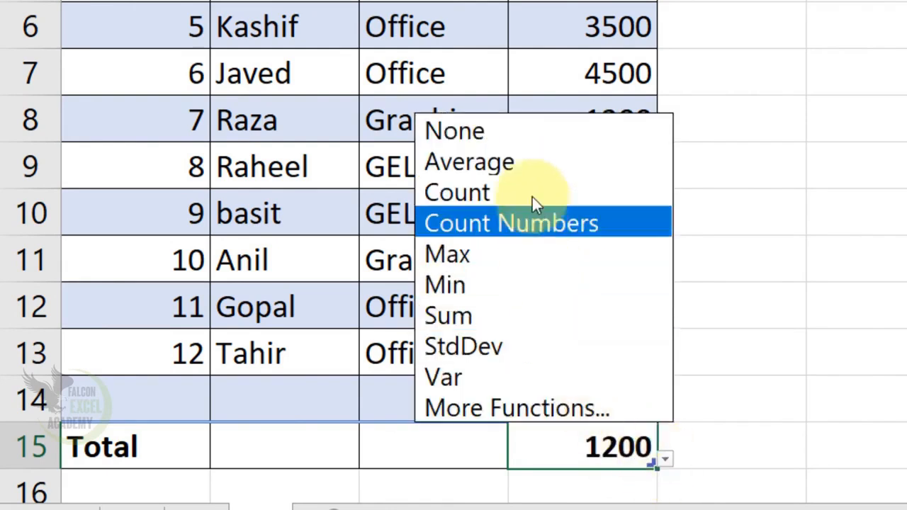
left_click(532, 167)
left_click(663, 461)
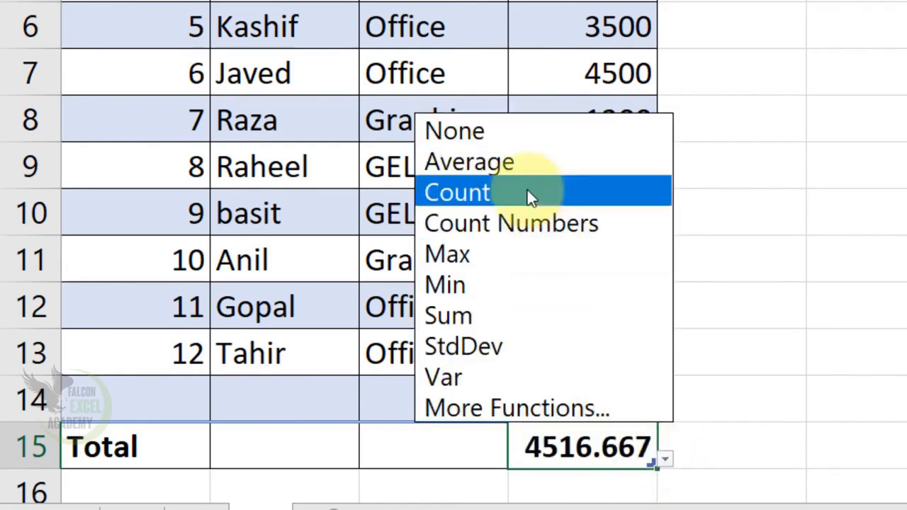
left_click(496, 317)
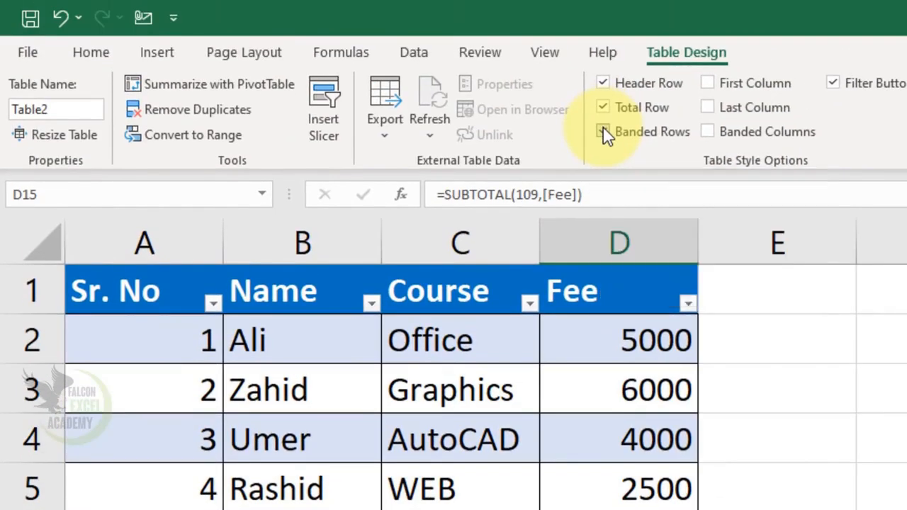
Turn the table's Banded Rows option off and on again, and its First Column option on and off.
left_click(603, 132)
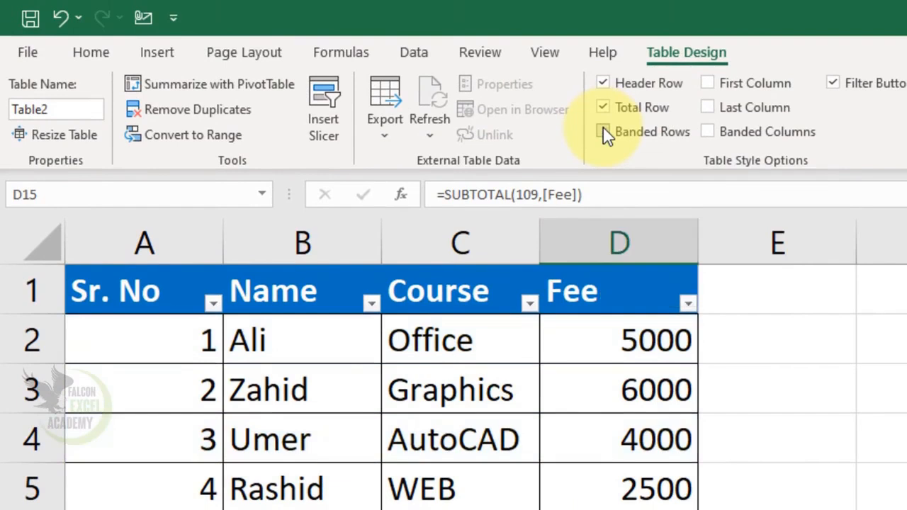
left_click(603, 132)
left_click(709, 84)
left_click(710, 85)
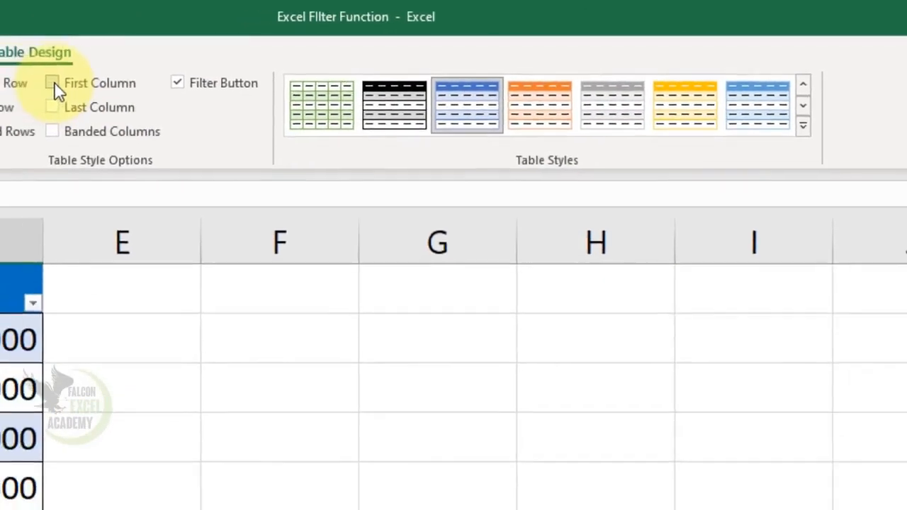
Turn on the table's First Column option and apply the orange table style from the second row of the Medium group.
left_click(806, 126)
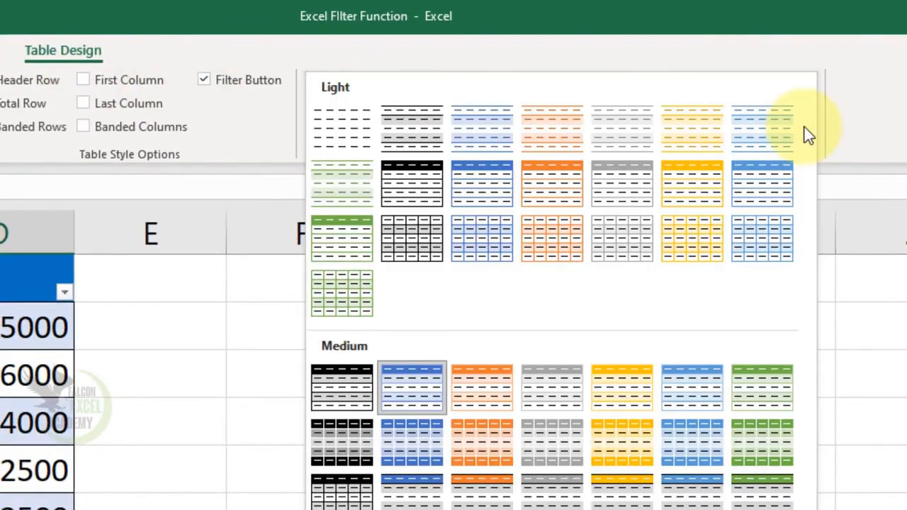
left_click(103, 82)
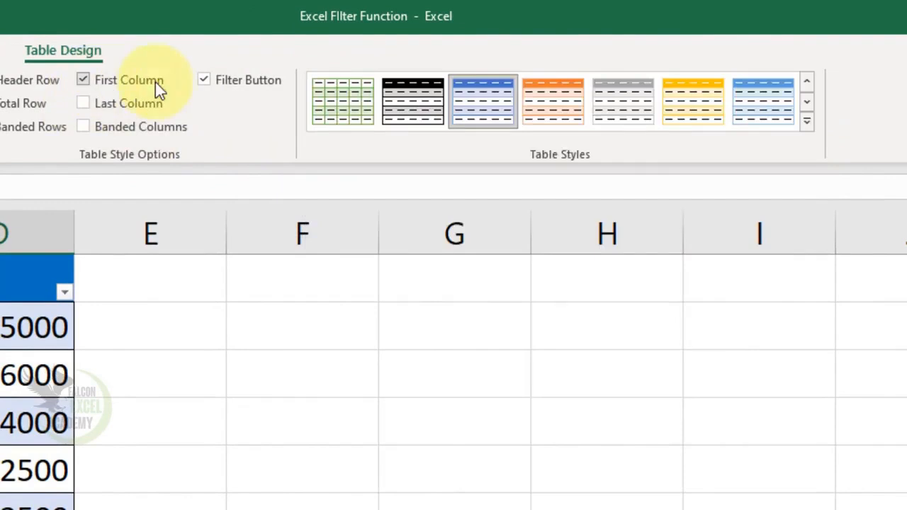
left_click(803, 126)
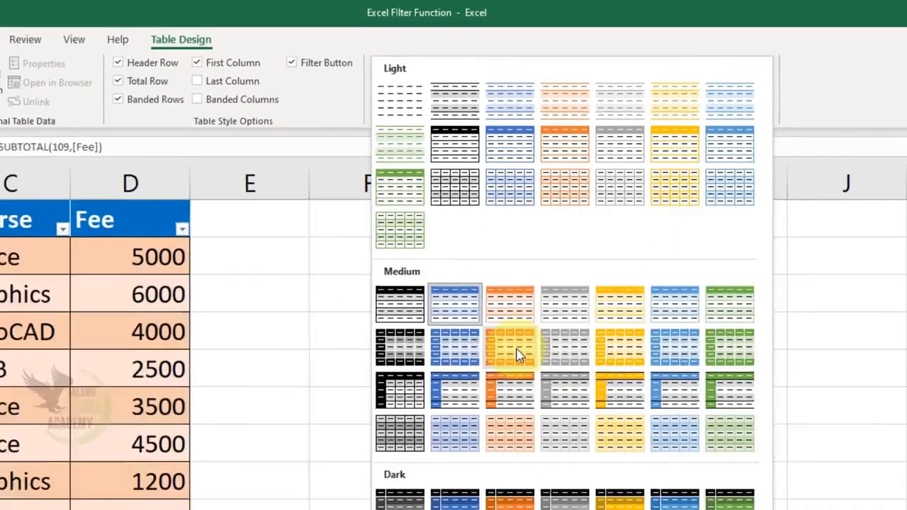
left_click(482, 442)
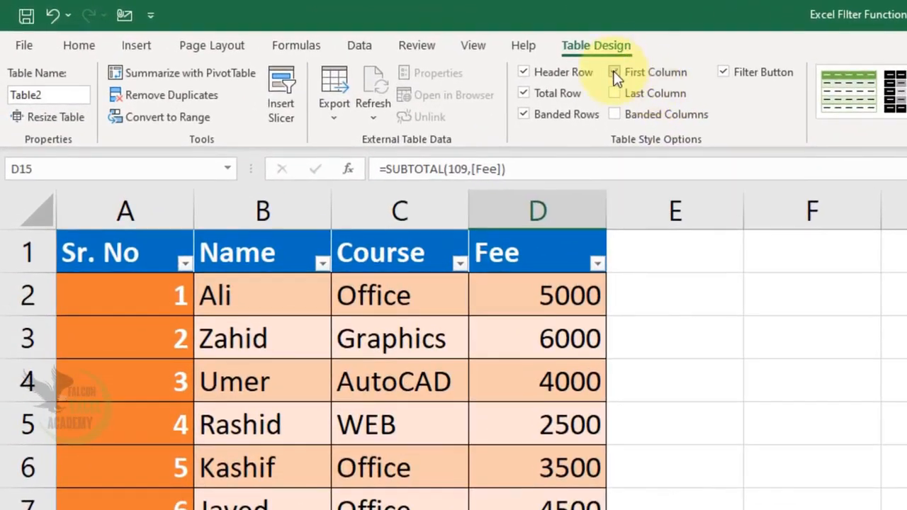
Switch the table's First Column option off, on, and off again.
left_click(614, 73)
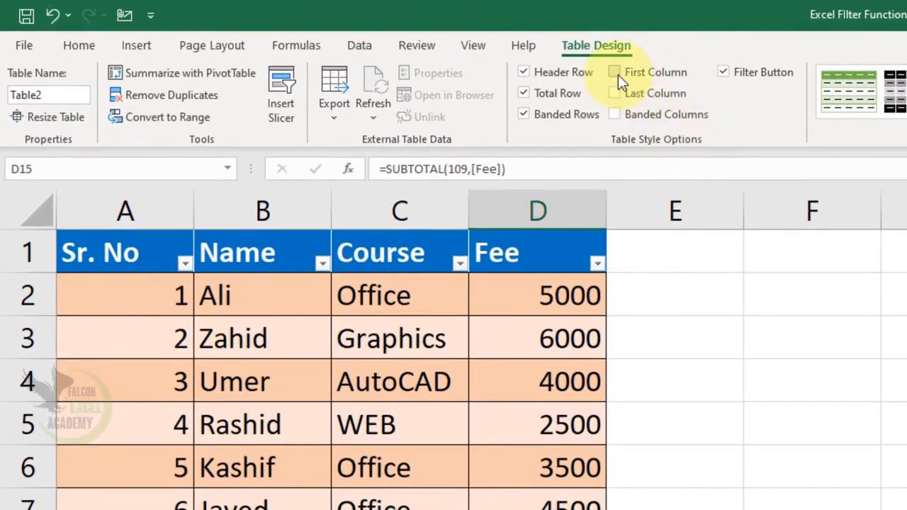
left_click(616, 73)
left_click(616, 73)
Toggle the table's Last Column, Banded Columns and Filter Button options, restoring each one to its original setting.
left_click(614, 93)
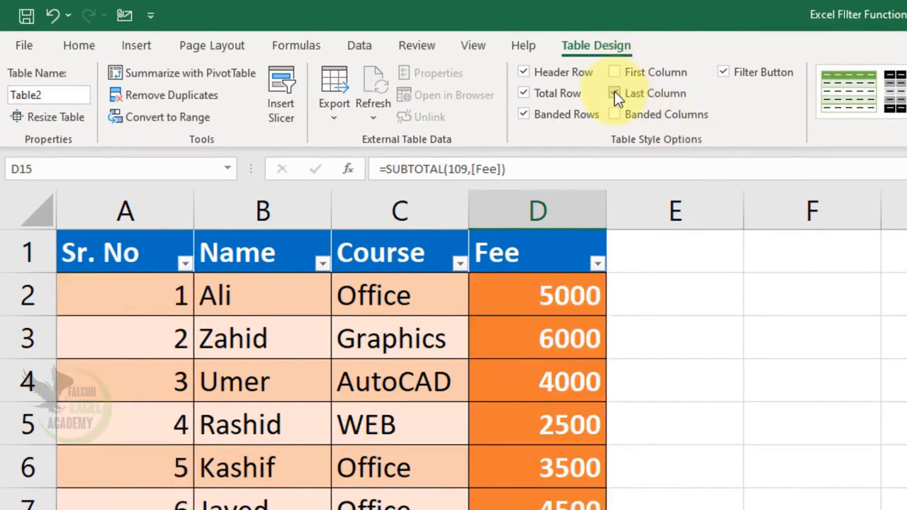
left_click(615, 93)
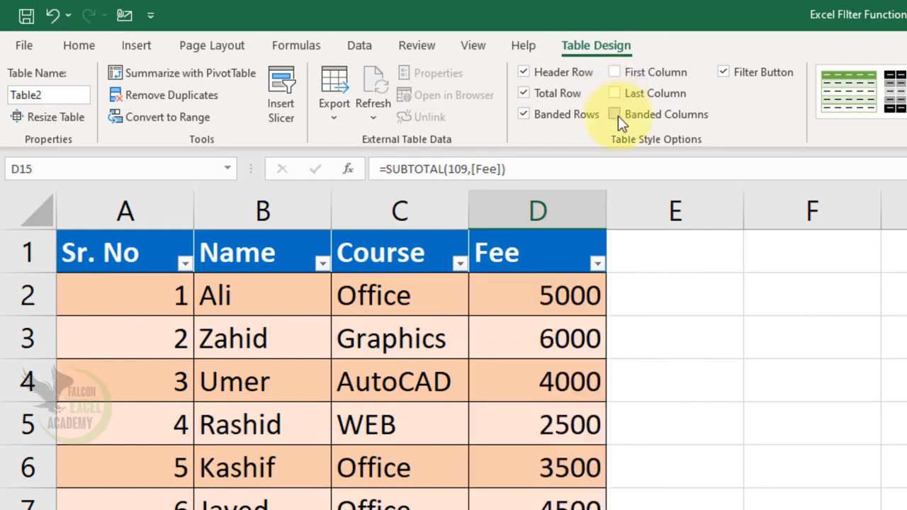
left_click(615, 116)
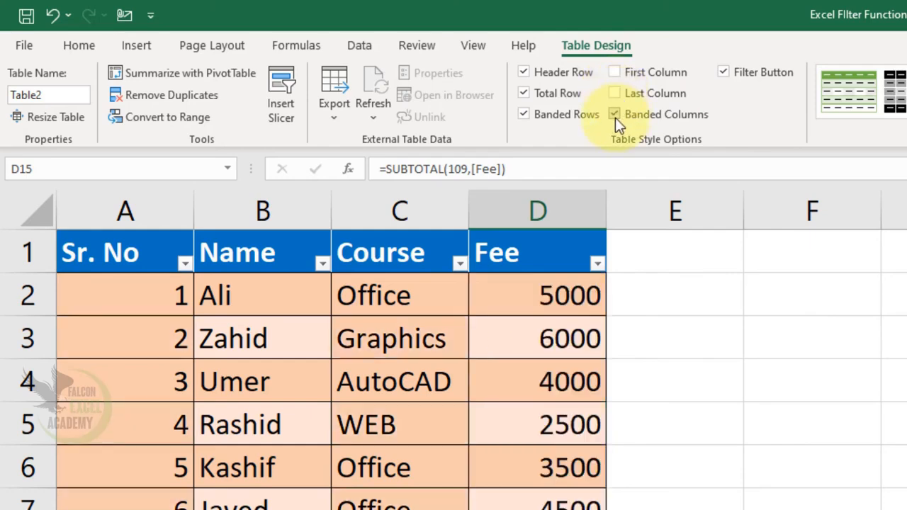
left_click(615, 116)
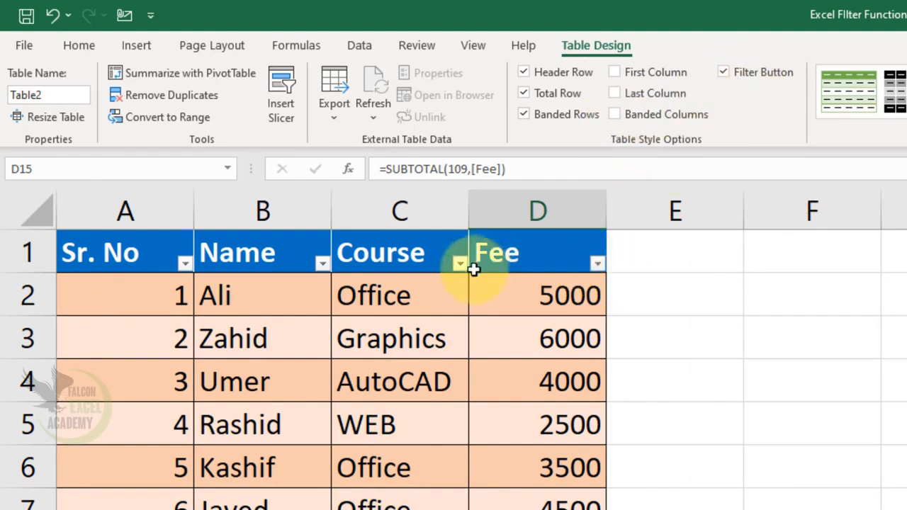
left_click(740, 74)
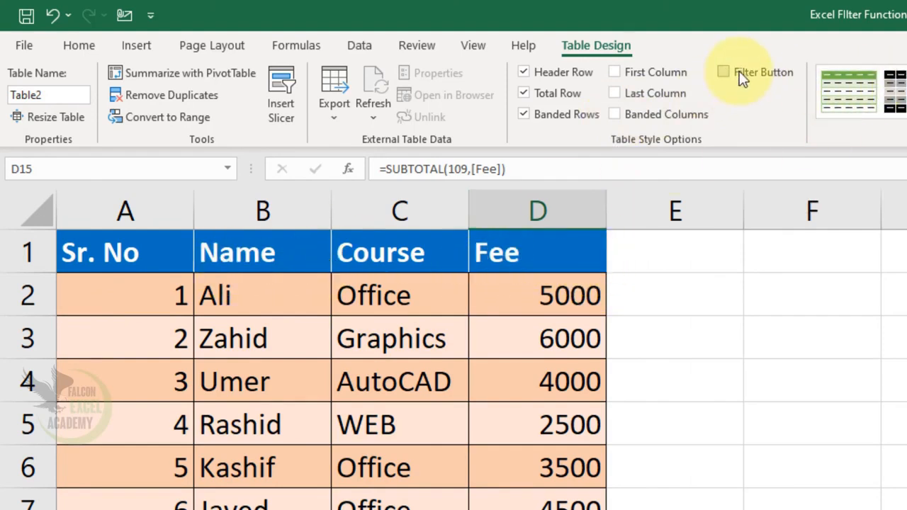
left_click(739, 74)
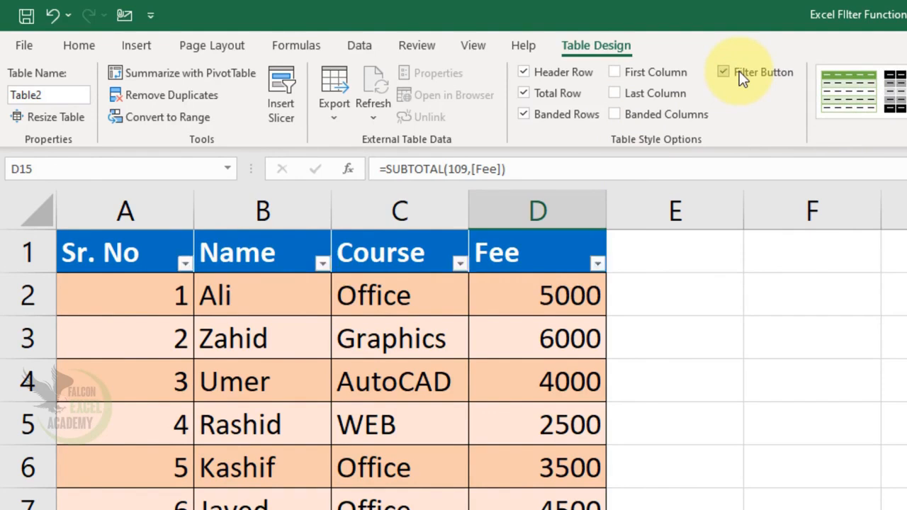
Show the commands for inserting objects into the worksheet.
left_click(129, 48)
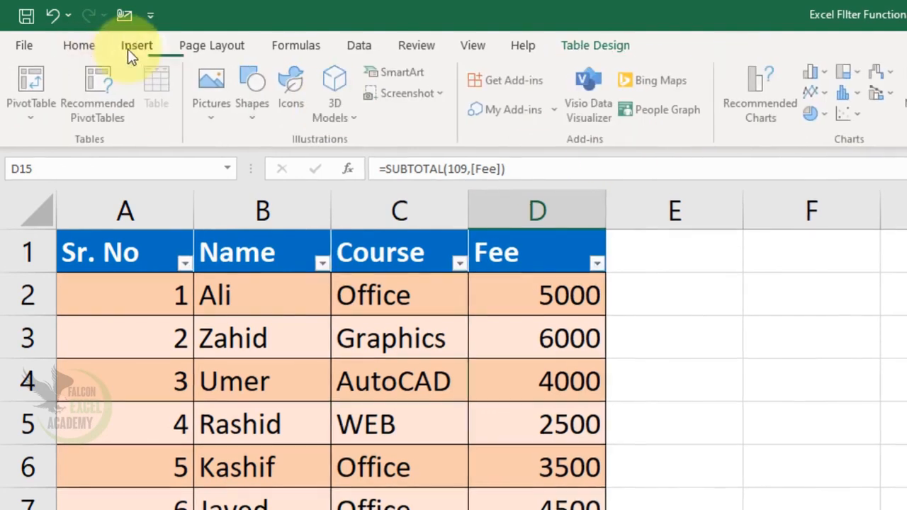